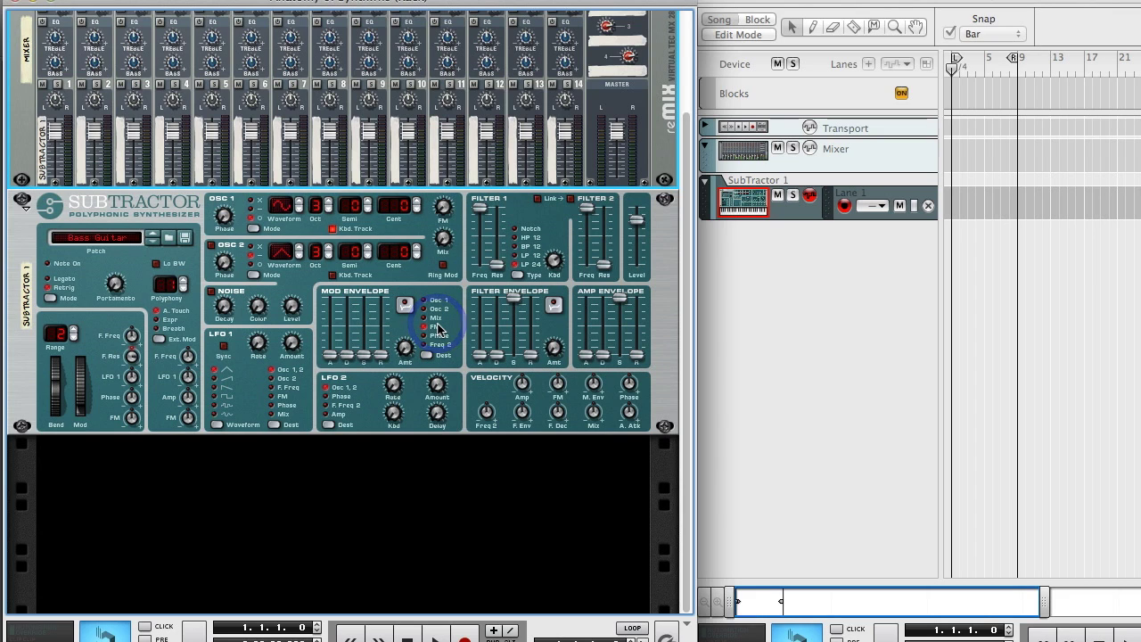
Switch on SubTractor Oscillator 2 and step Oscillator 1's waveform through to sawtooth
{"action": "left_click", "coordinate": [211, 246]}
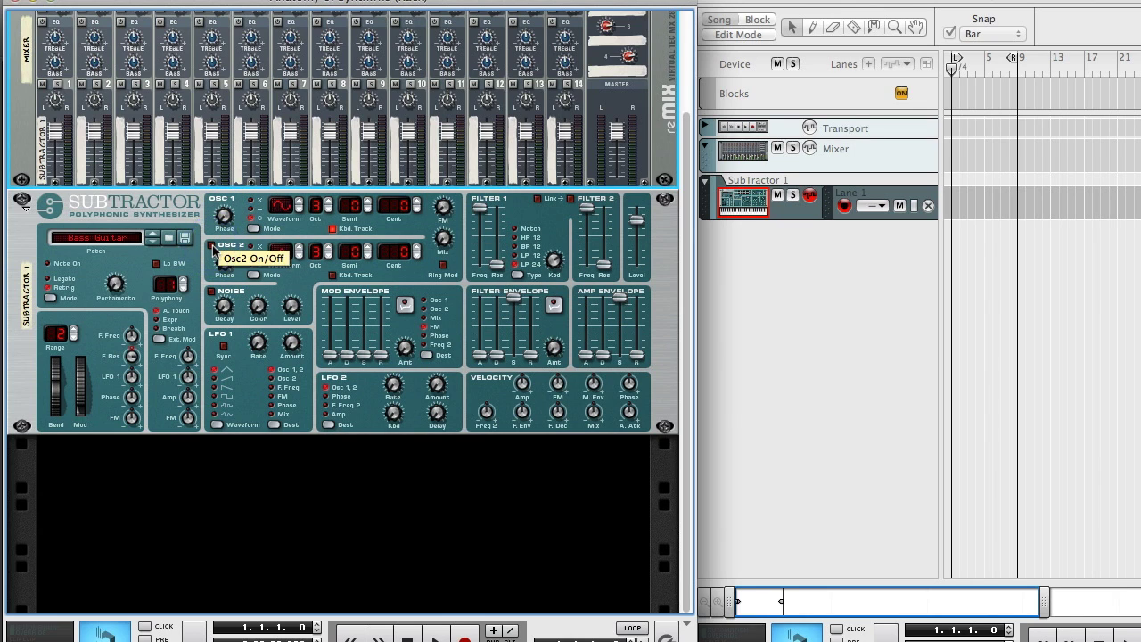
{"action": "left_click", "coordinate": [284, 219]}
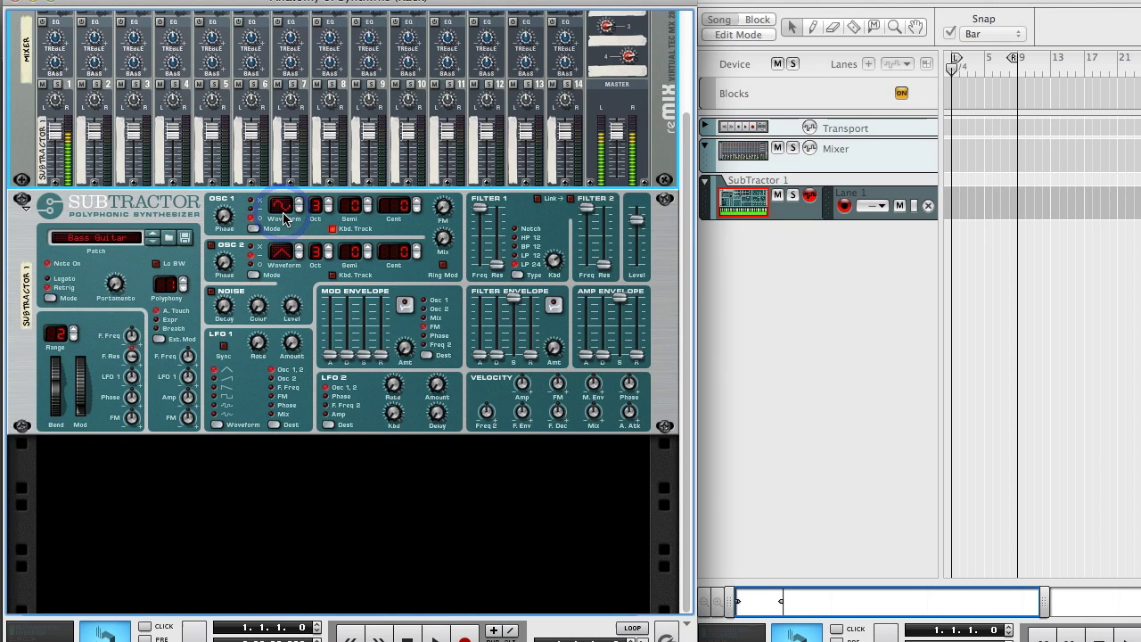
{"action": "left_click", "coordinate": [283, 219]}
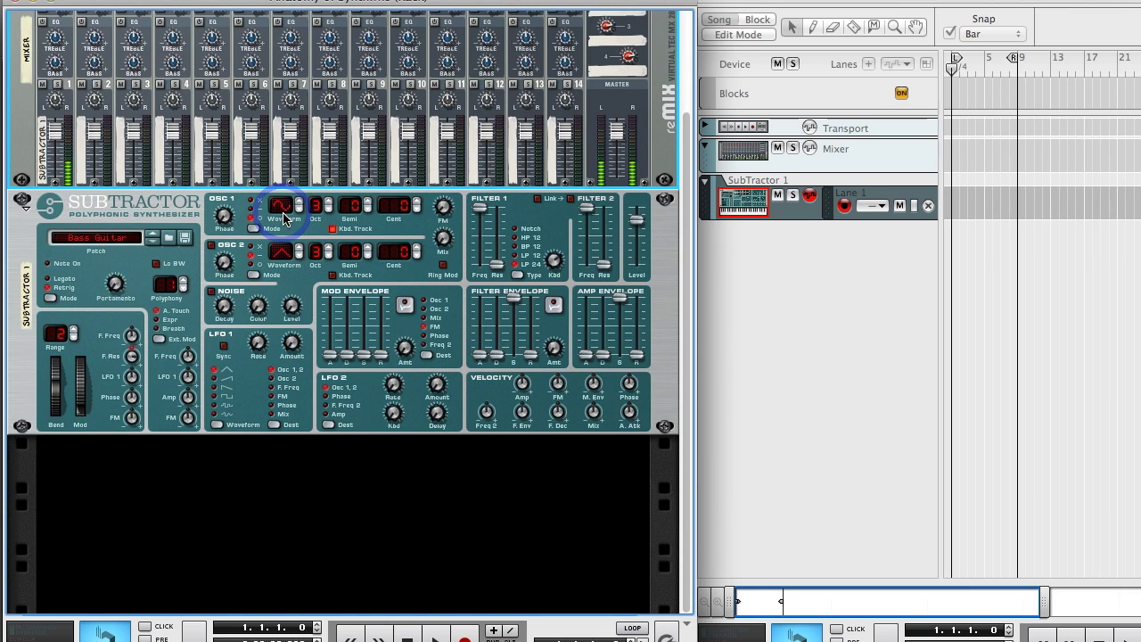
{"action": "left_click", "coordinate": [299, 212]}
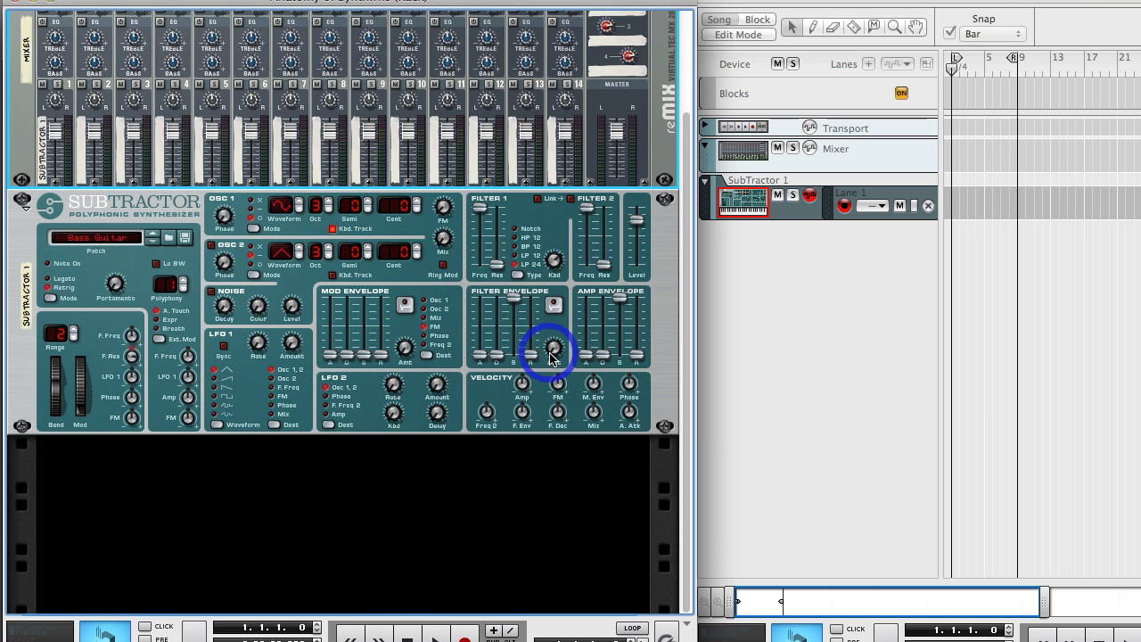
{"action": "left_click", "coordinate": [300, 213]}
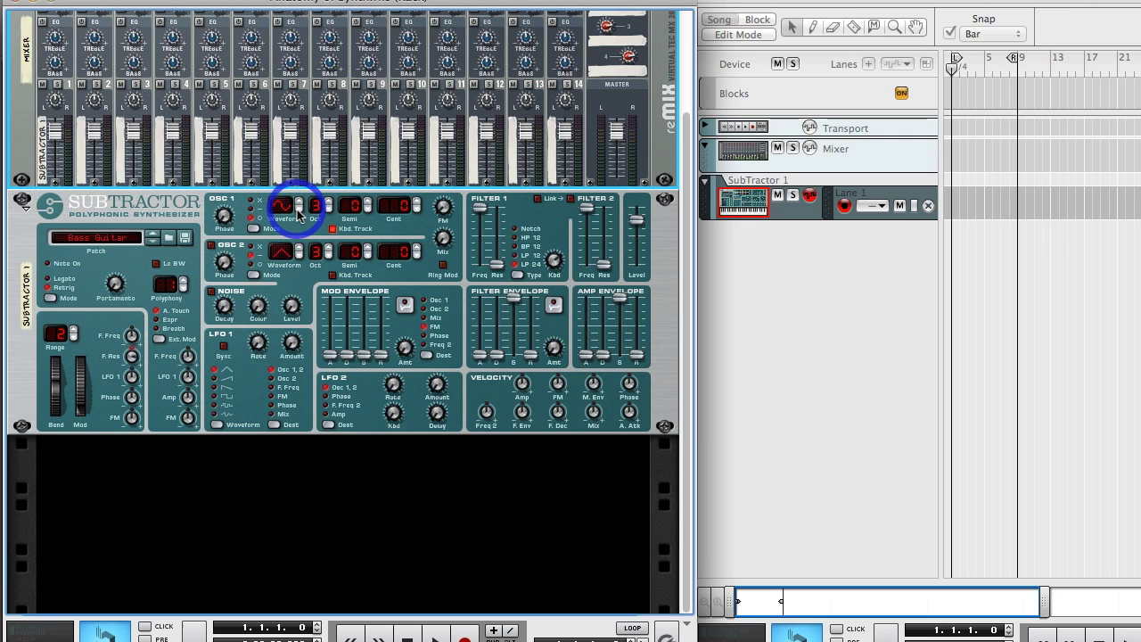
{"action": "left_click", "coordinate": [298, 212]}
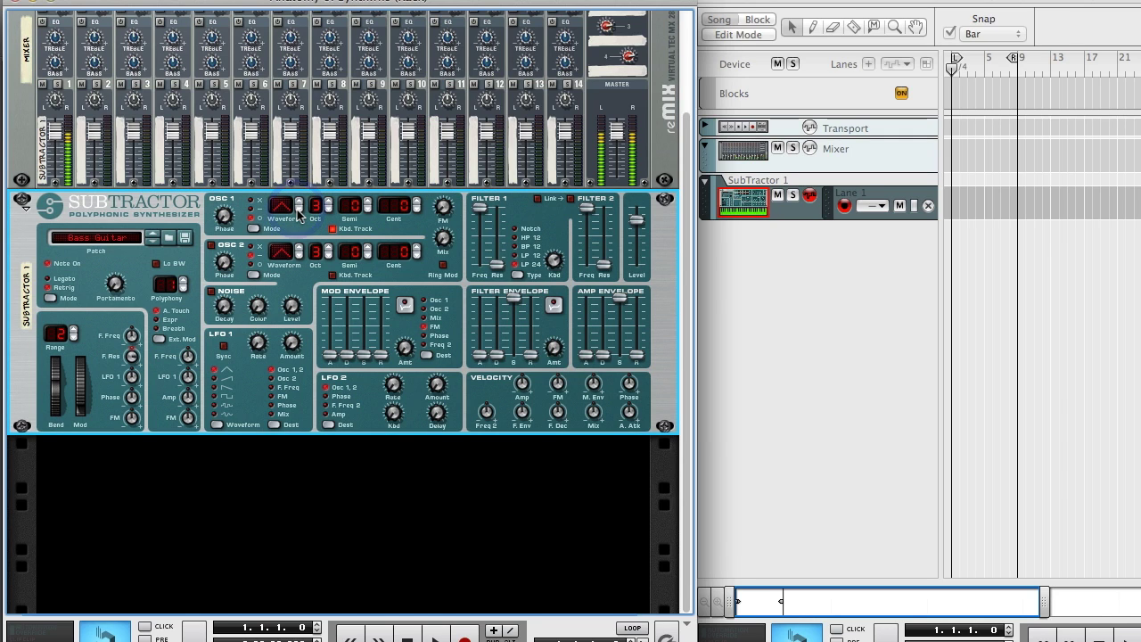
{"action": "left_click", "coordinate": [299, 212]}
{"action": "left_click", "coordinate": [299, 212]}
{"action": "left_click", "coordinate": [298, 213]}
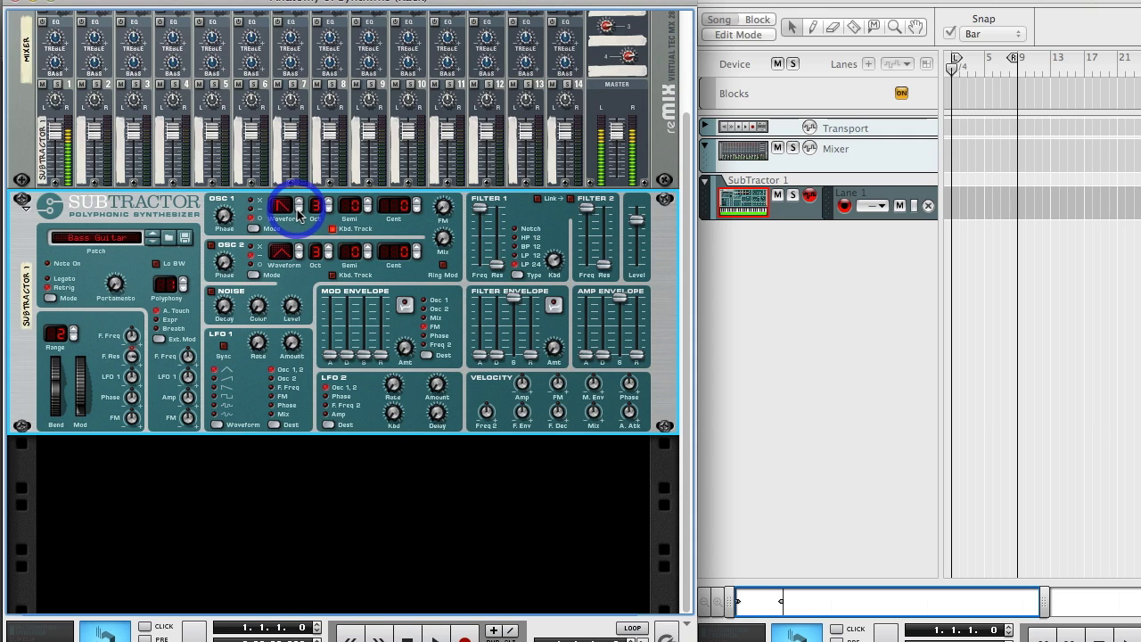
{"action": "left_click", "coordinate": [299, 210]}
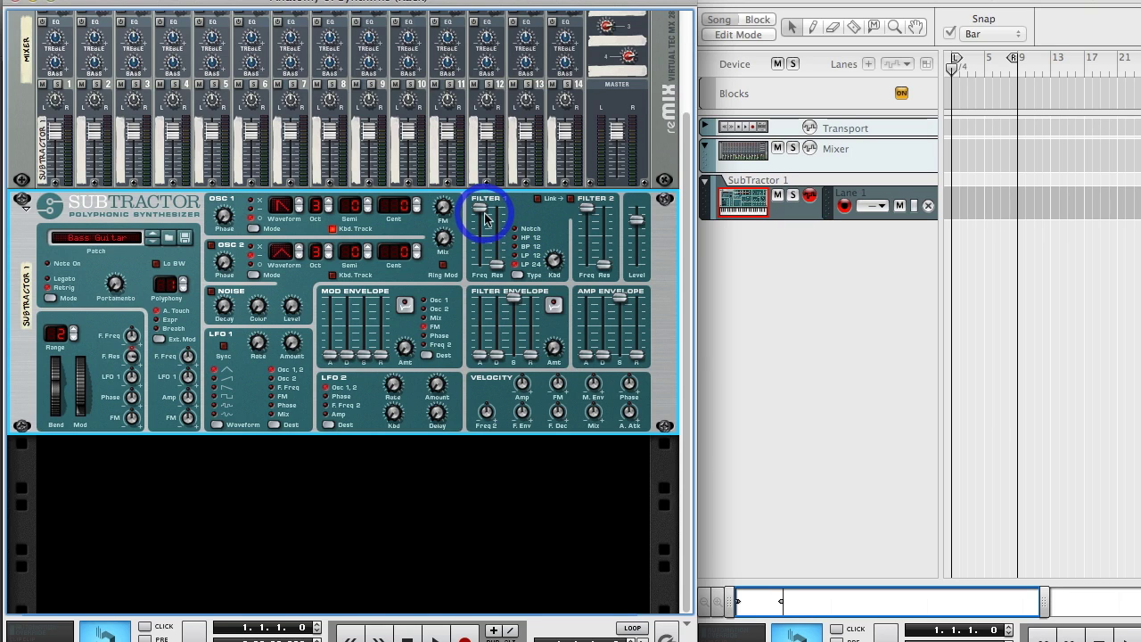
{"action": "mouse_move", "coordinate": [483, 217]}
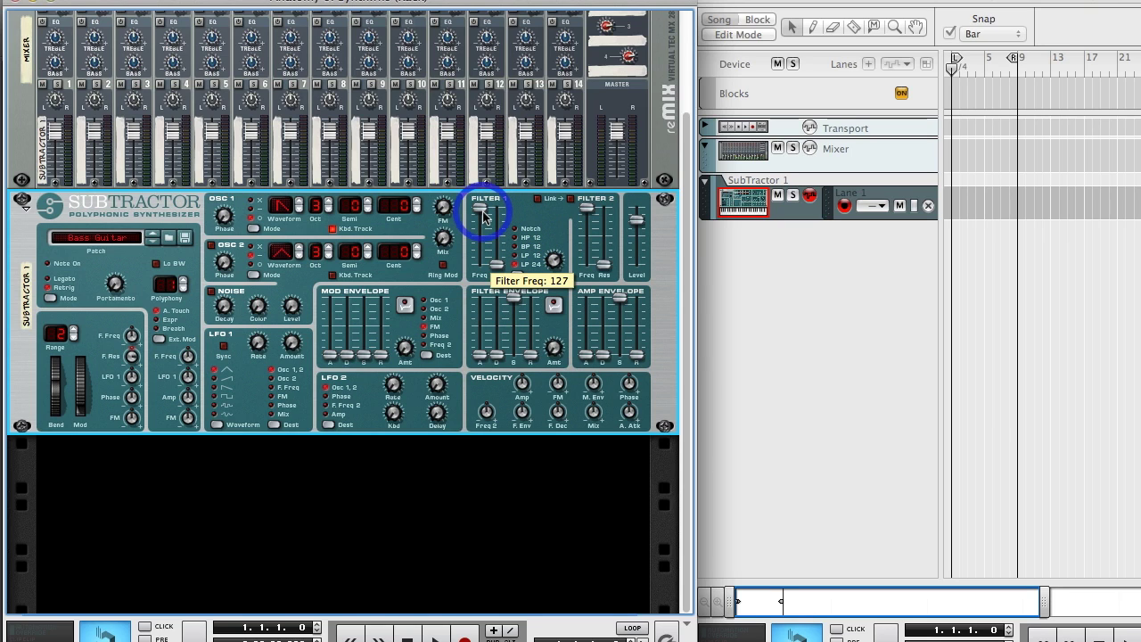
{"action": "left_click", "coordinate": [482, 216]}
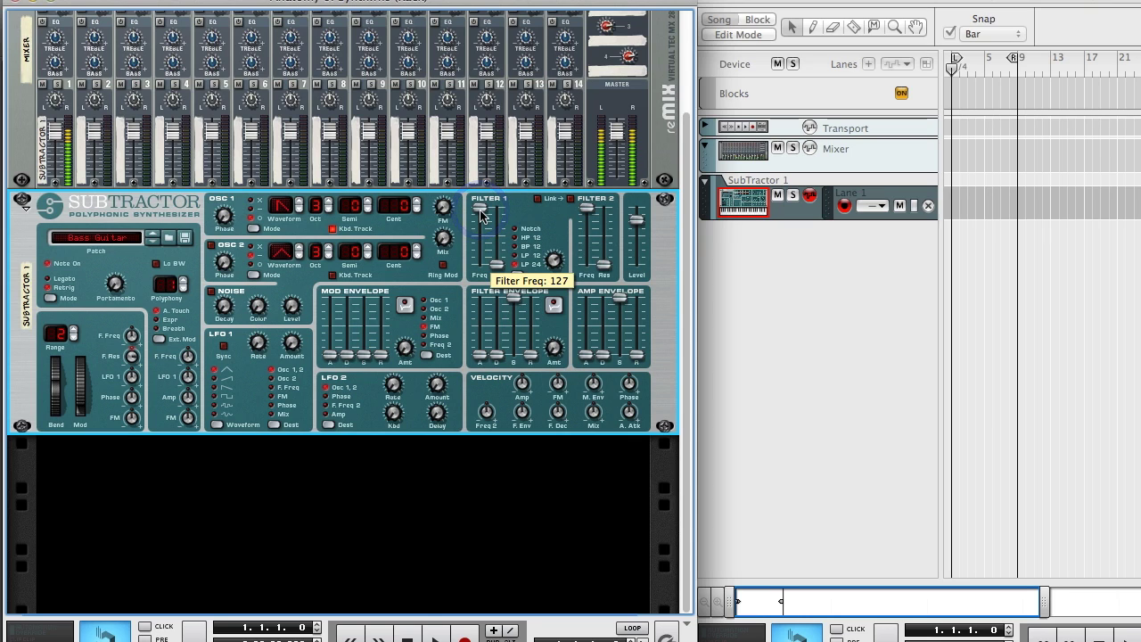
{"action": "mouse_move", "coordinate": [481, 220]}
{"action": "left_mouse_down"}
{"action": "mouse_move", "coordinate": [481, 240]}
{"action": "mouse_move", "coordinate": [479, 213]}
{"action": "left_mouse_up"}
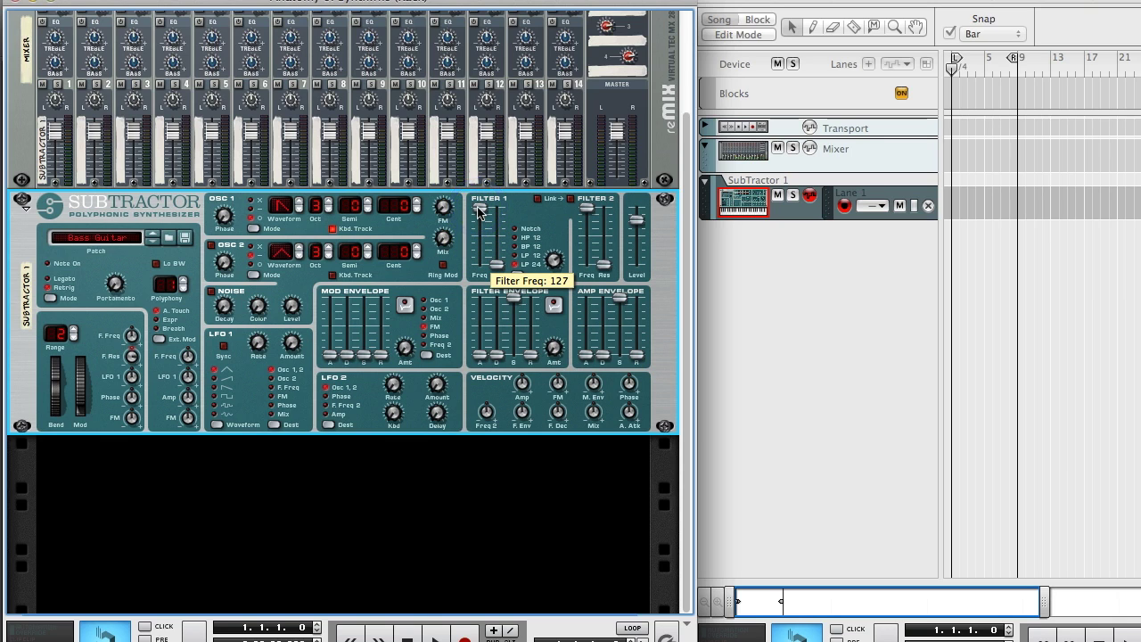
{"action": "left_click", "coordinate": [639, 220]}
Pull the SubTractor master level down slightly below 100
{"action": "mouse_move", "coordinate": [642, 223]}
{"action": "left_mouse_down"}
{"action": "mouse_move", "coordinate": [634, 255]}
{"action": "mouse_move", "coordinate": [637, 225]}
{"action": "left_mouse_up"}
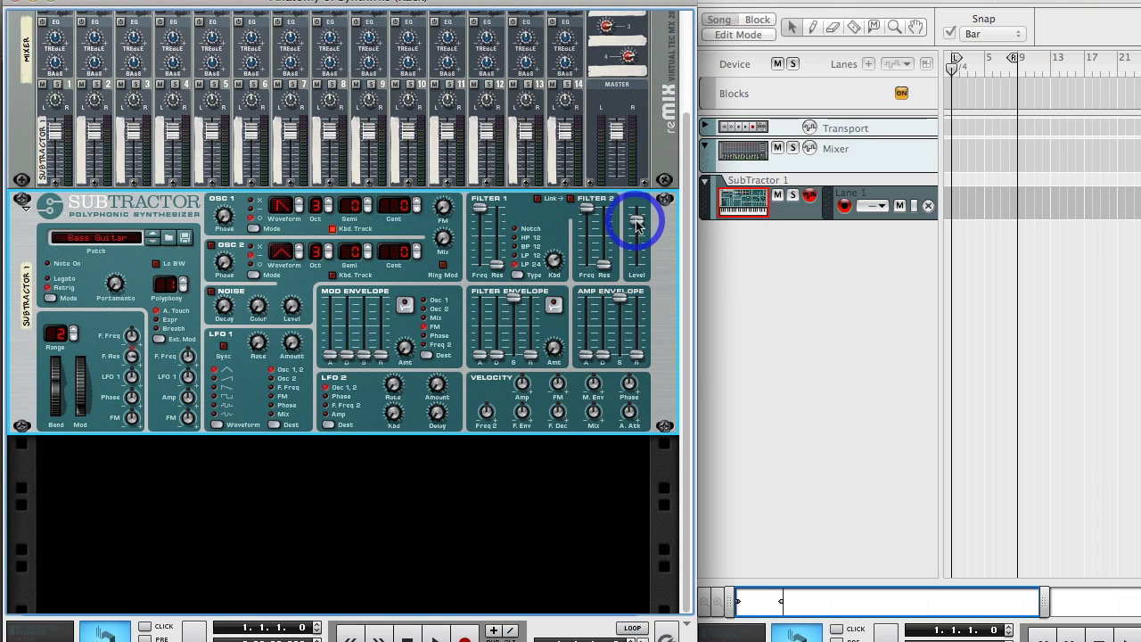
{"action": "left_click", "coordinate": [636, 224]}
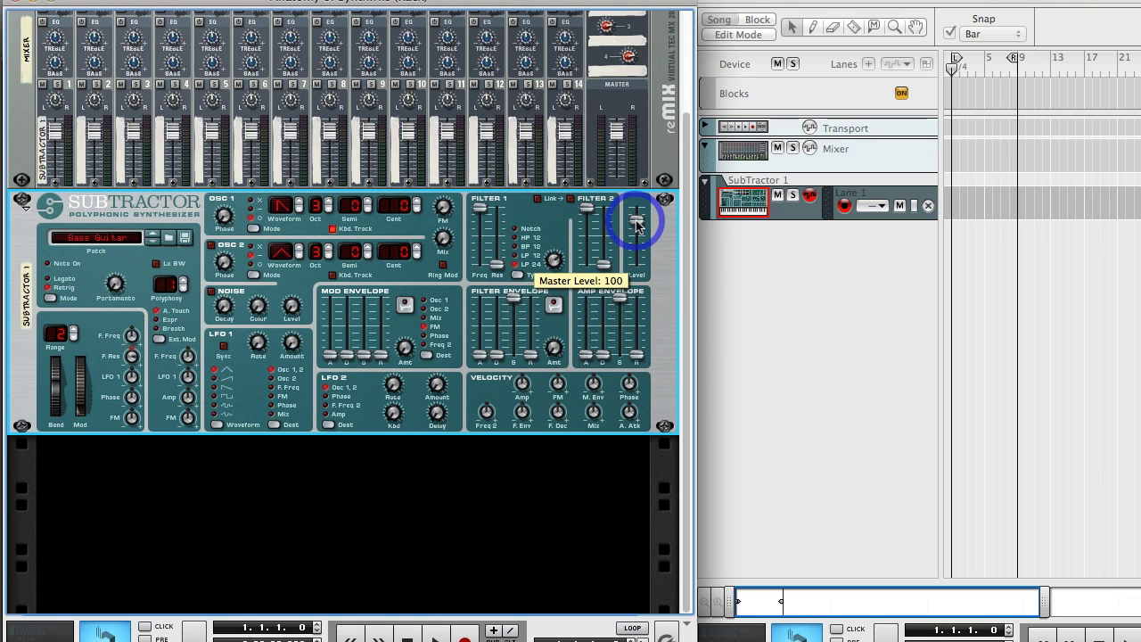
{"action": "left_click", "coordinate": [637, 225]}
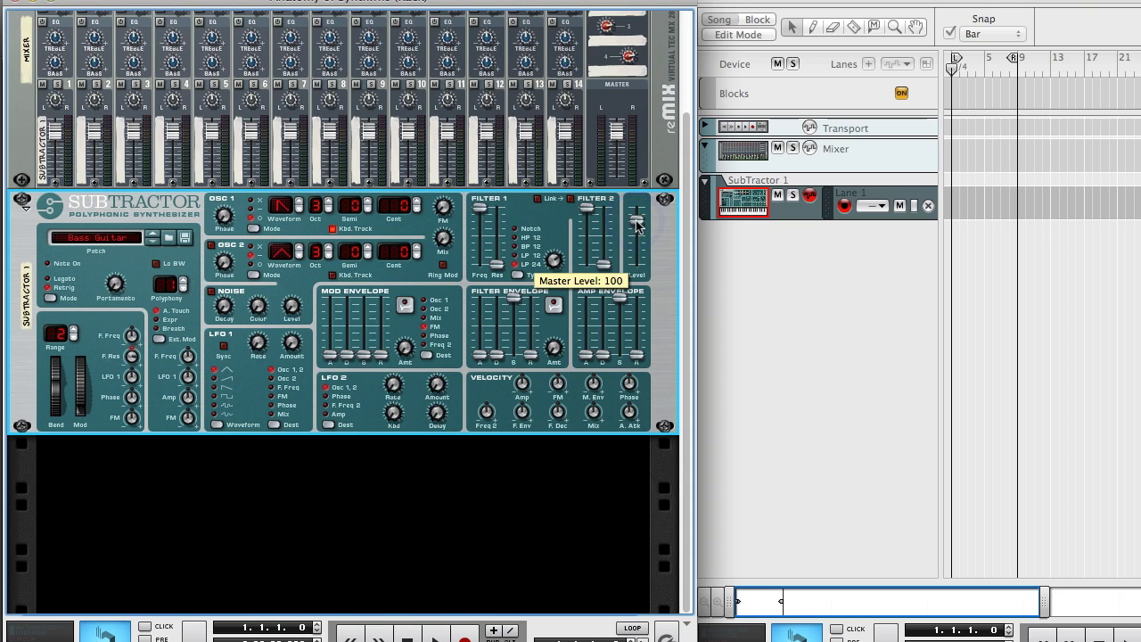
{"action": "left_click", "coordinate": [636, 224]}
{"action": "mouse_move", "coordinate": [636, 225]}
{"action": "left_mouse_down"}
{"action": "mouse_move", "coordinate": [642, 257]}
{"action": "mouse_move", "coordinate": [639, 228]}
{"action": "left_mouse_up"}
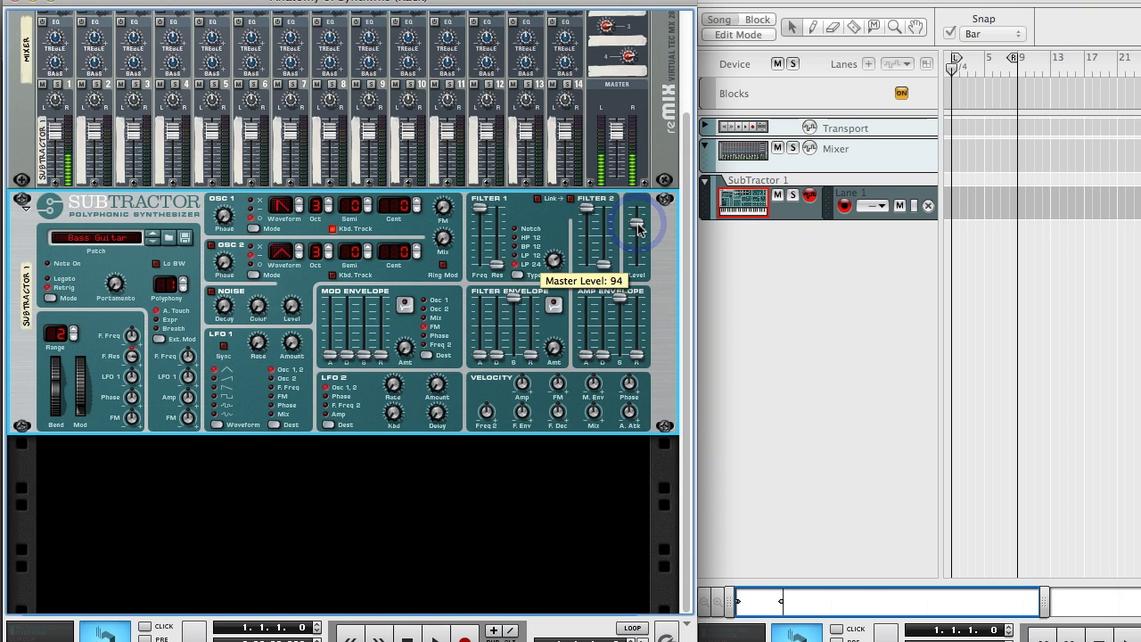
{"action": "left_click", "coordinate": [637, 223]}
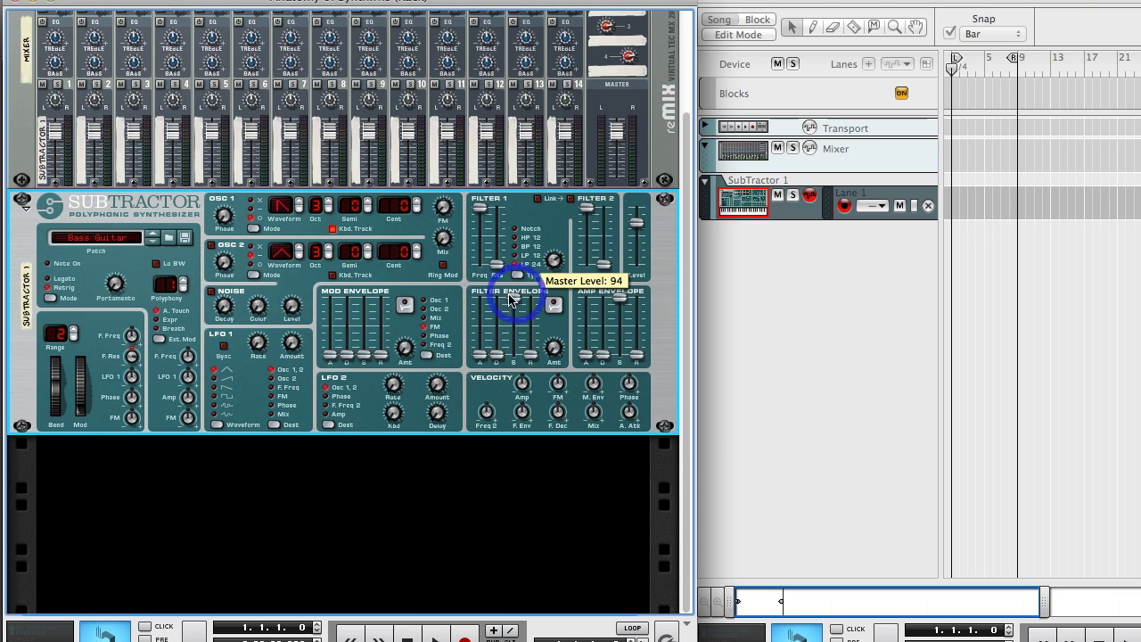
Check the amp envelope slider values without changing them
{"action": "left_click", "coordinate": [413, 272]}
{"action": "left_click", "coordinate": [586, 348]}
{"action": "left_click", "coordinate": [626, 348]}
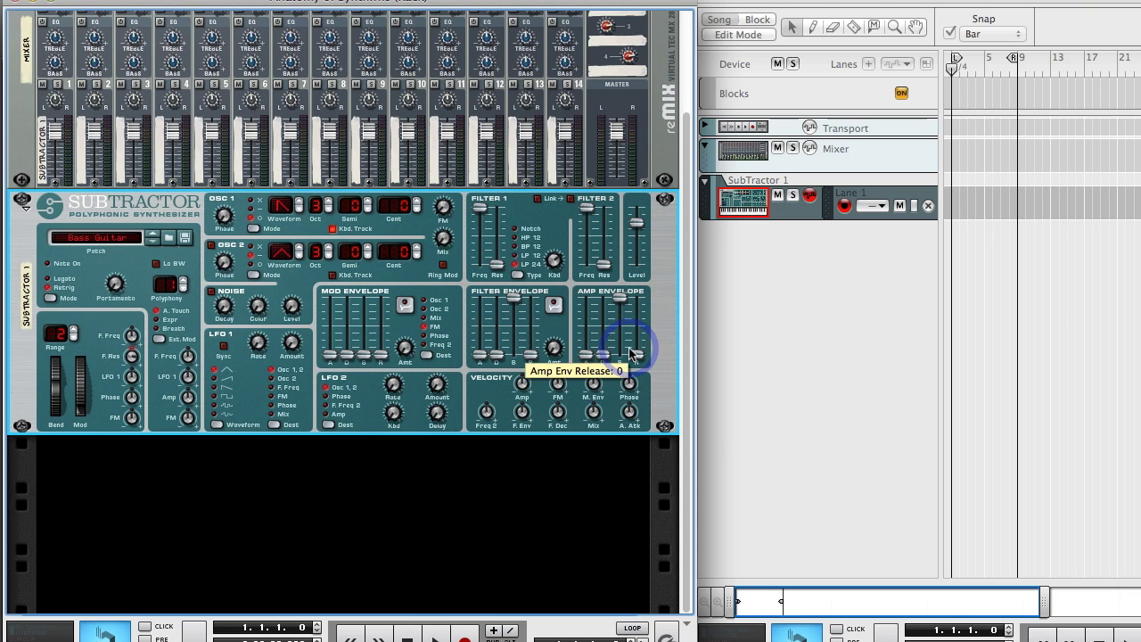
{"action": "left_click", "coordinate": [632, 330]}
{"action": "left_click", "coordinate": [612, 311]}
{"action": "left_click", "coordinate": [614, 306]}
{"action": "left_click", "coordinate": [618, 306]}
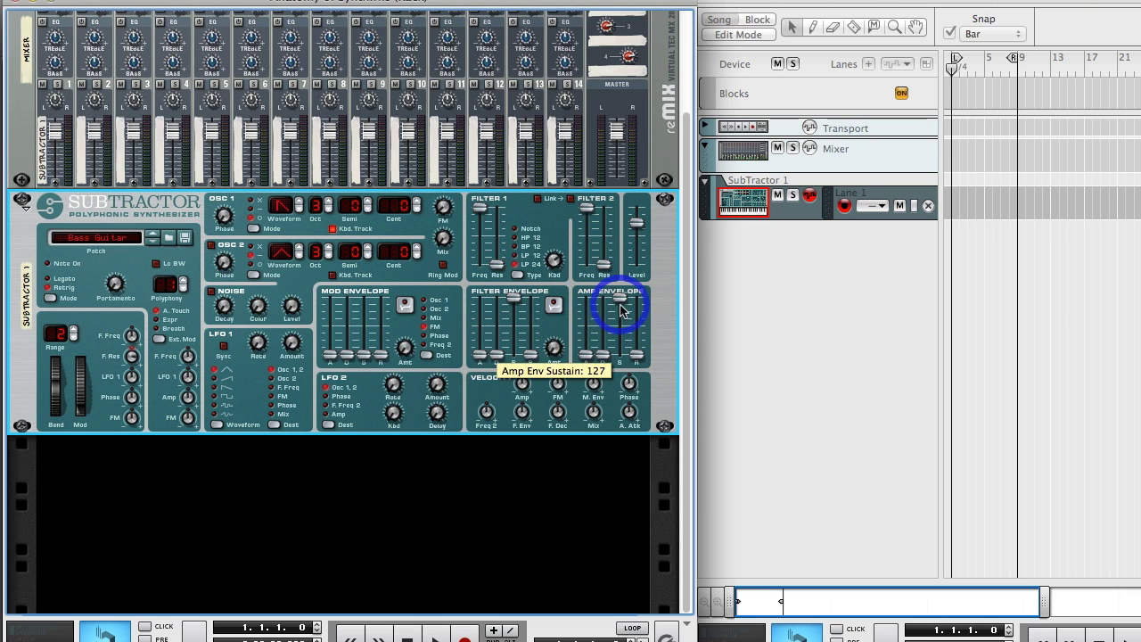
{"action": "left_click", "coordinate": [594, 307]}
{"action": "left_click", "coordinate": [594, 304]}
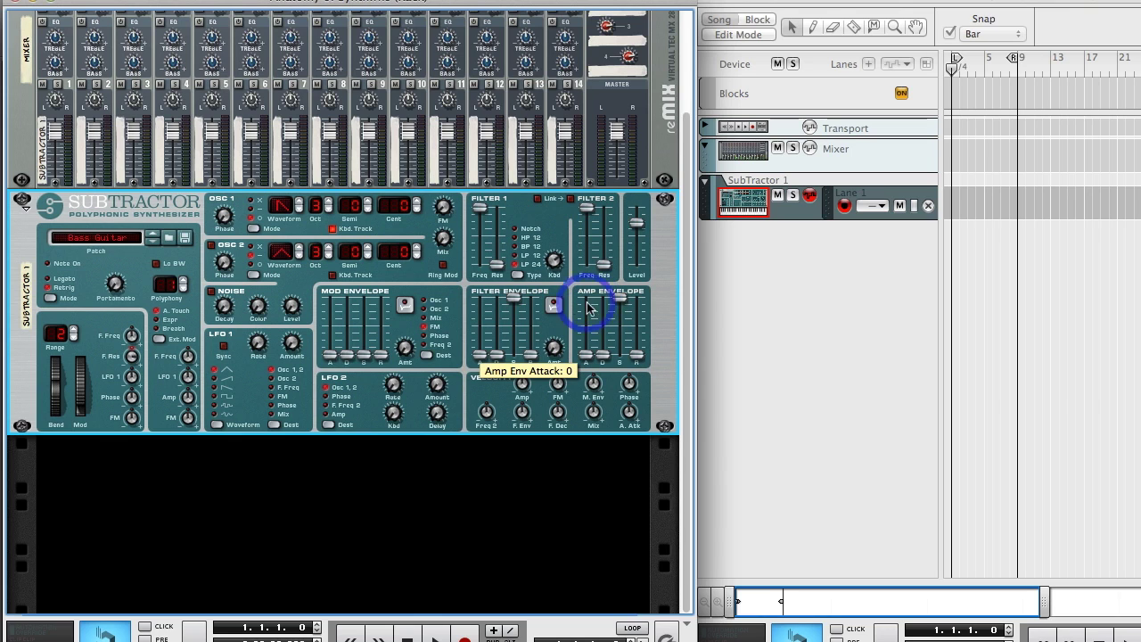
{"action": "left_click", "coordinate": [493, 296]}
{"action": "left_click", "coordinate": [523, 305]}
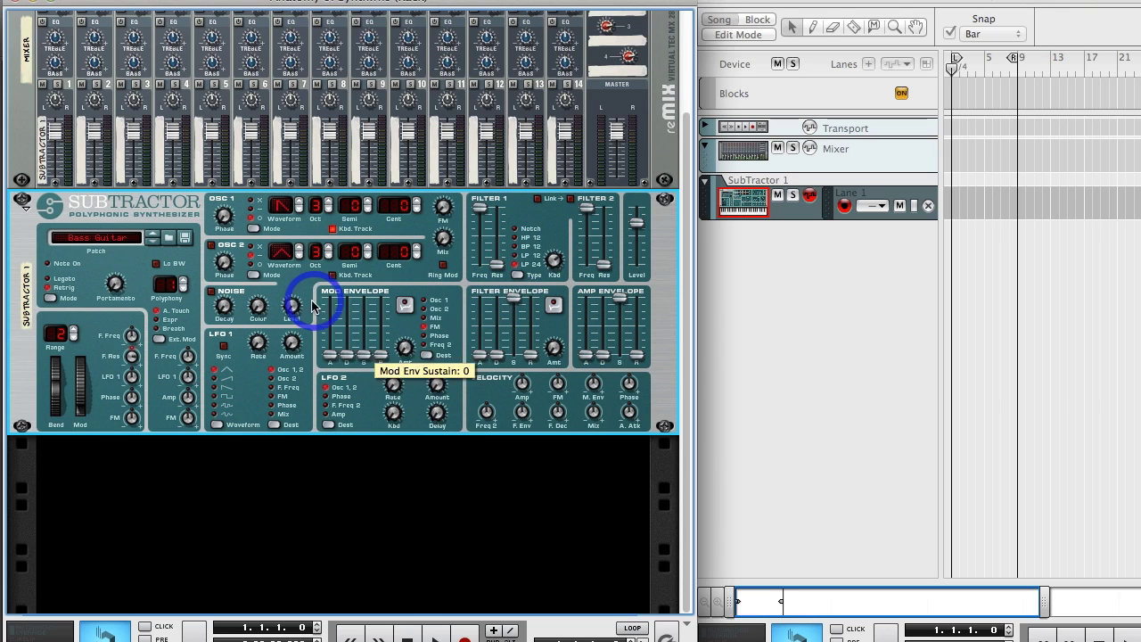
{"action": "left_click", "coordinate": [594, 306]}
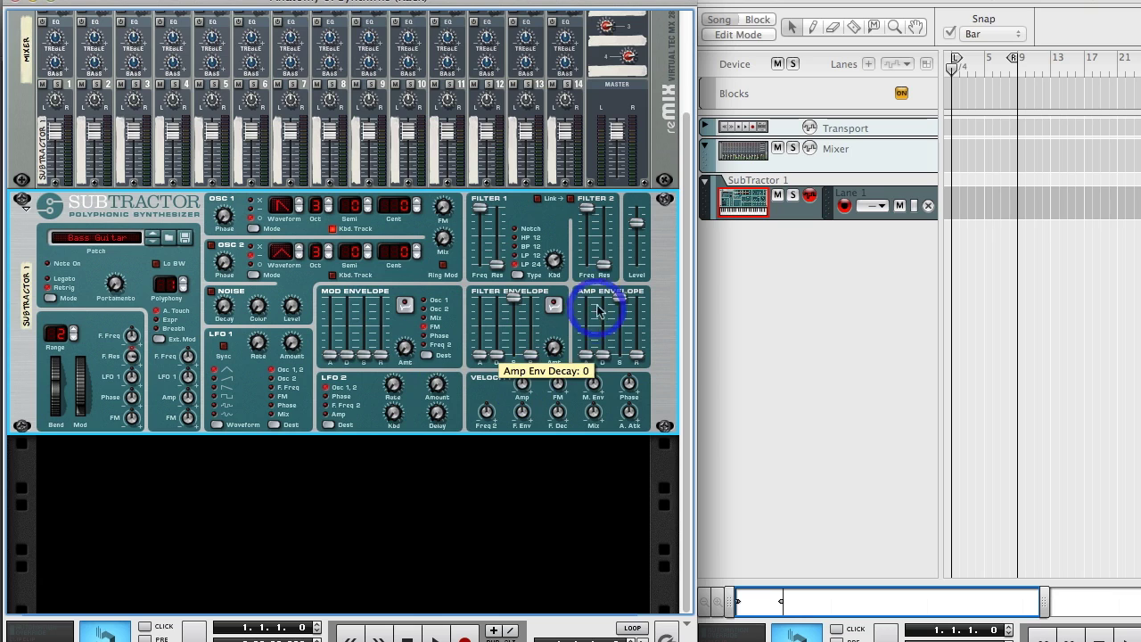
{"action": "left_click", "coordinate": [644, 323]}
Settle the master level at 94 and return Filter 1 cutoff to 127
{"action": "left_click", "coordinate": [637, 219]}
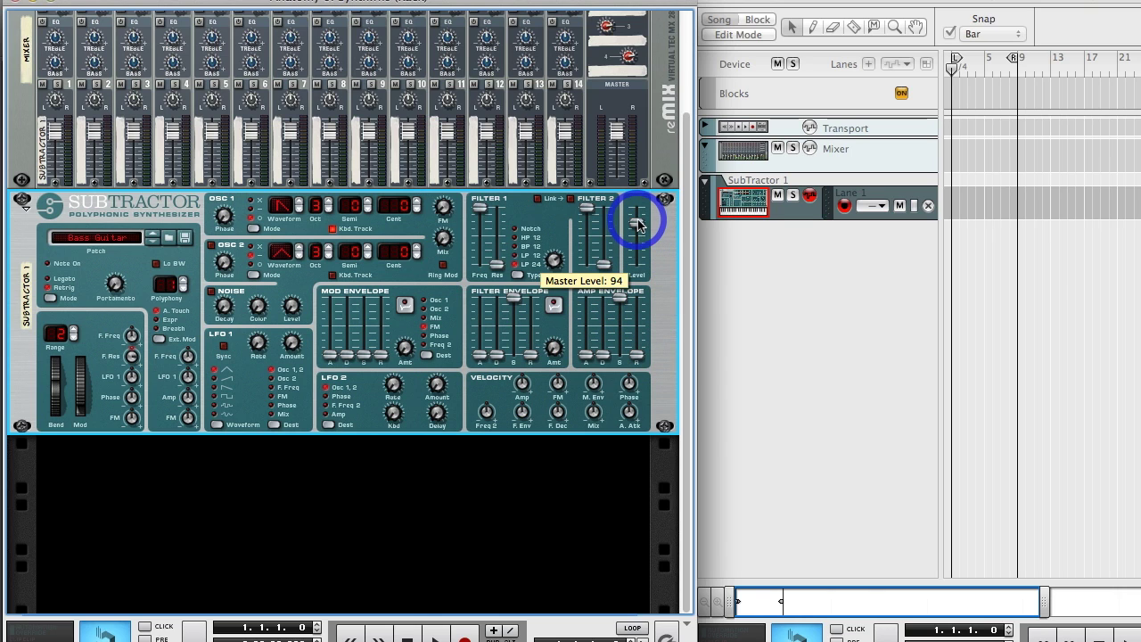
{"action": "left_click_drag", "start_coordinate": [636, 223], "coordinate": [638, 219]}
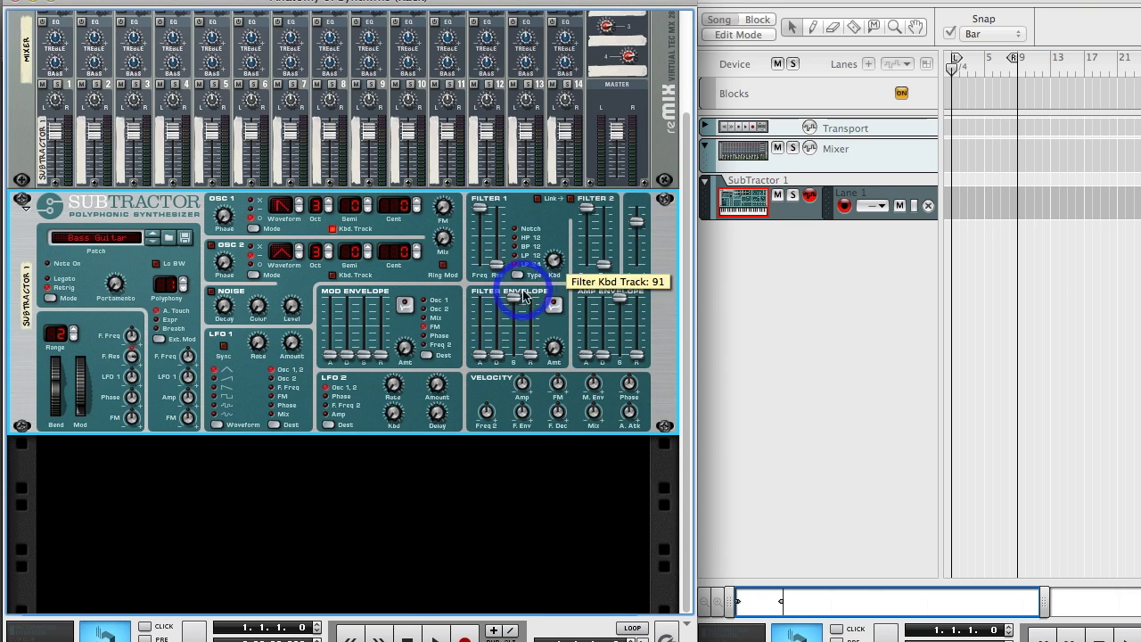
{"action": "left_click", "coordinate": [478, 207]}
{"action": "mouse_move", "coordinate": [479, 207]}
{"action": "left_mouse_down"}
{"action": "mouse_move", "coordinate": [479, 244]}
{"action": "mouse_move", "coordinate": [482, 207]}
{"action": "left_mouse_up"}
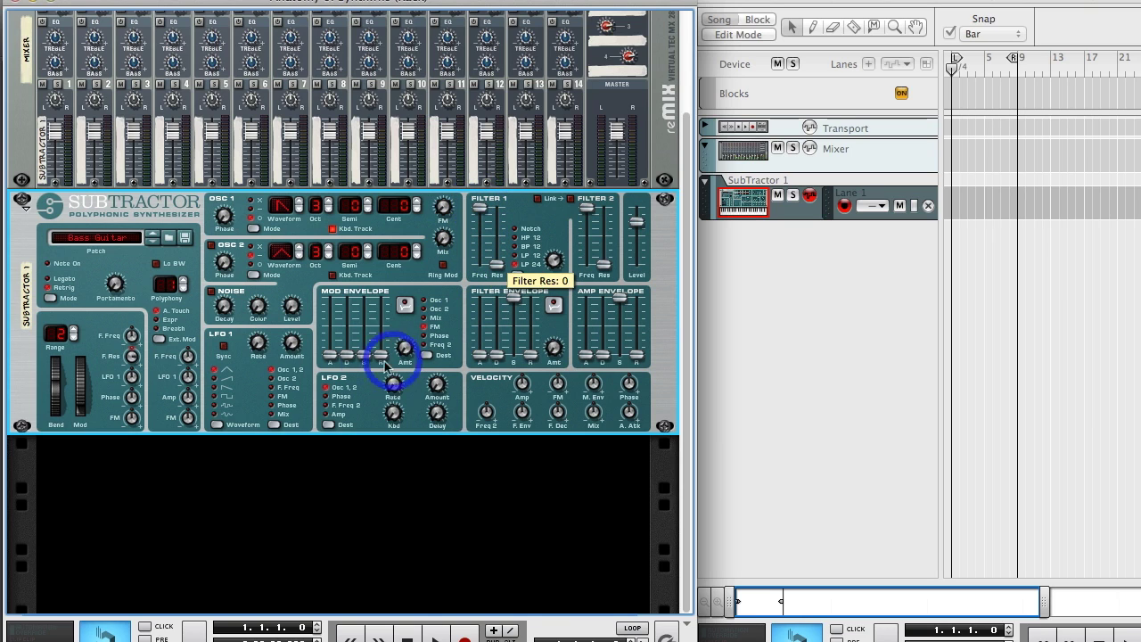
{"action": "left_click", "coordinate": [338, 388]}
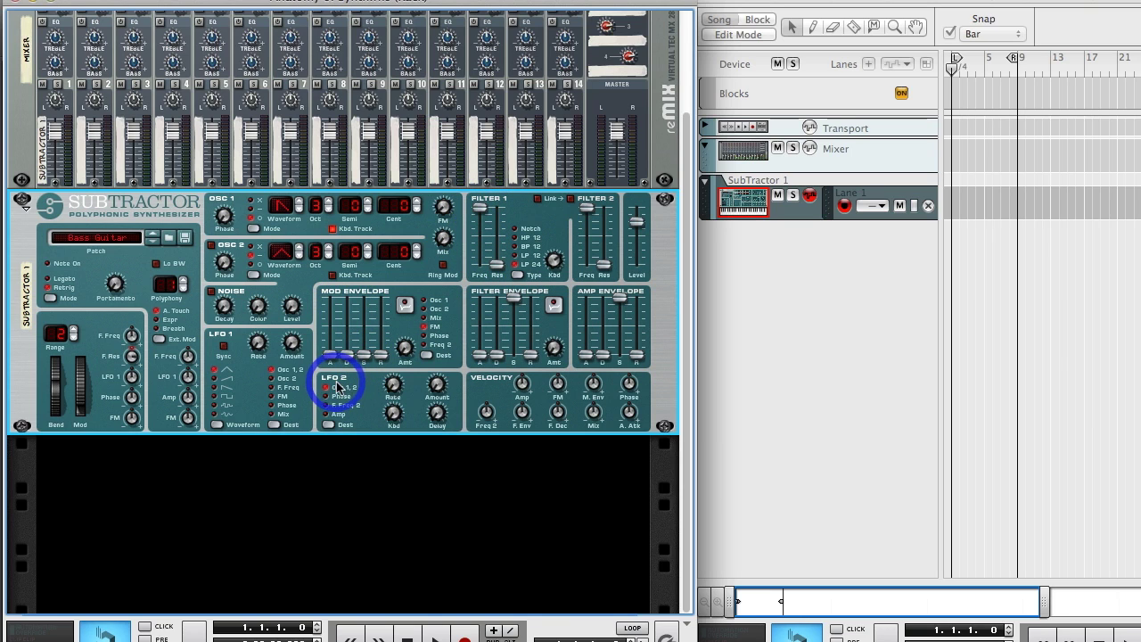
Inspect the current amp envelope slider settings
{"action": "left_click", "coordinate": [638, 330]}
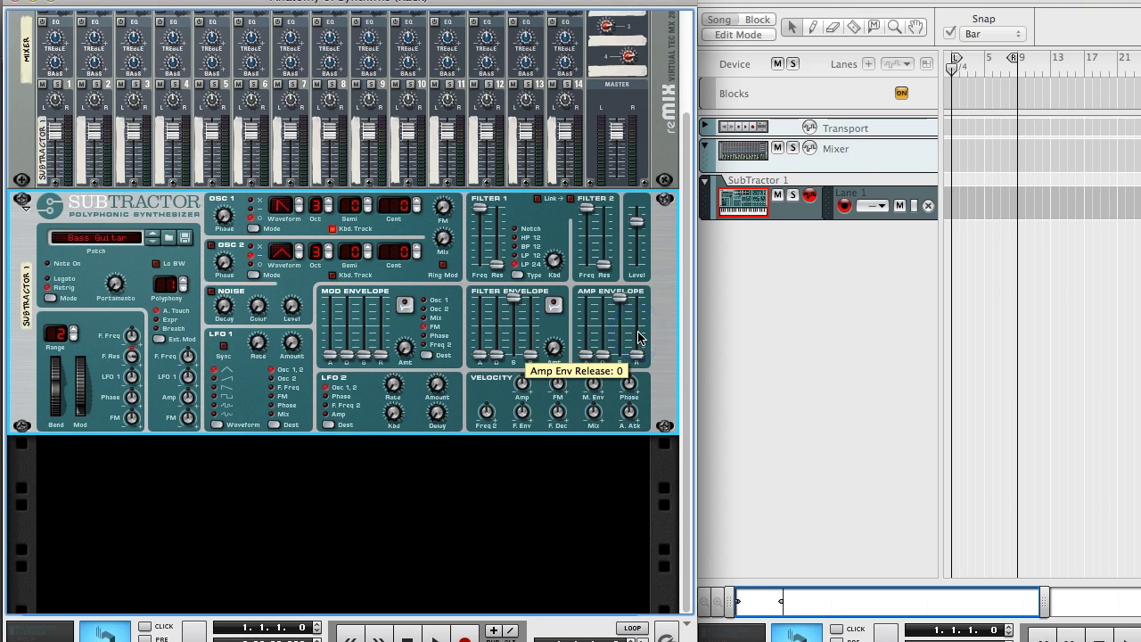
{"action": "left_click", "coordinate": [593, 309]}
{"action": "left_click", "coordinate": [610, 321]}
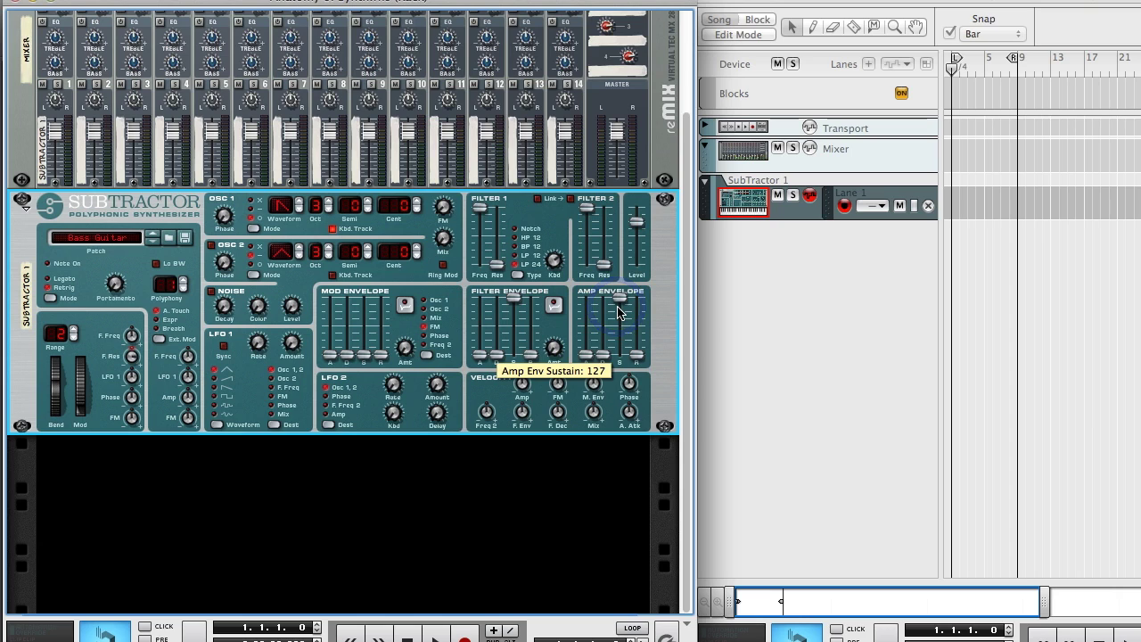
{"action": "left_click", "coordinate": [588, 343]}
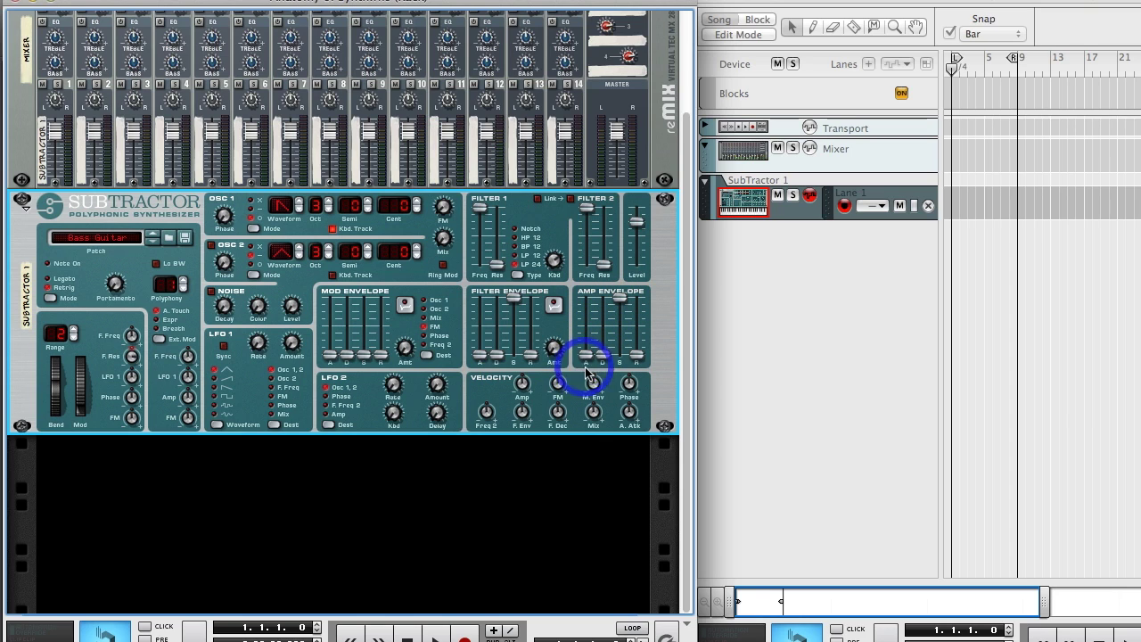
{"action": "left_click", "coordinate": [604, 365]}
{"action": "left_click", "coordinate": [636, 364]}
{"action": "left_click", "coordinate": [601, 377]}
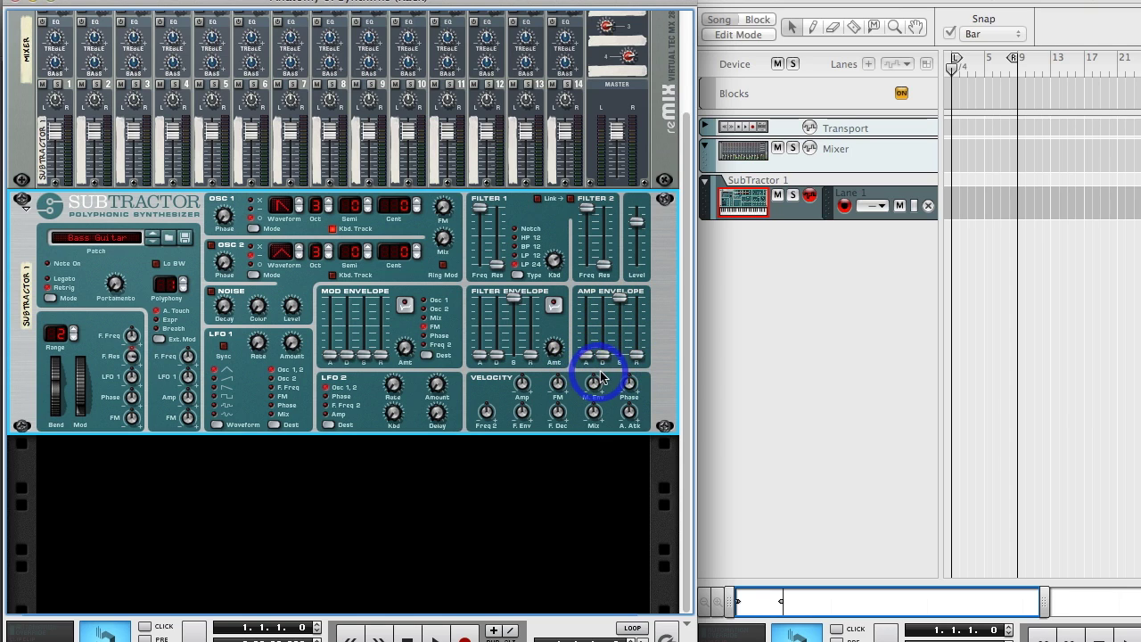
{"action": "left_click", "coordinate": [620, 362]}
{"action": "left_click", "coordinate": [637, 358]}
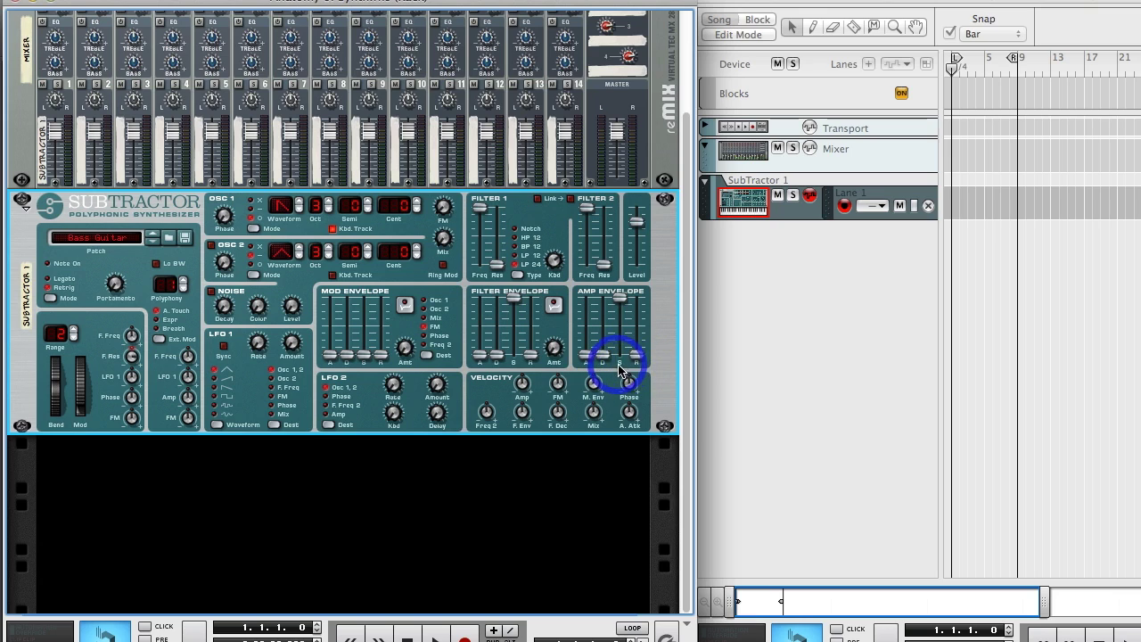
{"action": "left_click", "coordinate": [615, 307]}
Lower the amp envelope sustain a little
{"action": "left_click", "coordinate": [619, 296]}
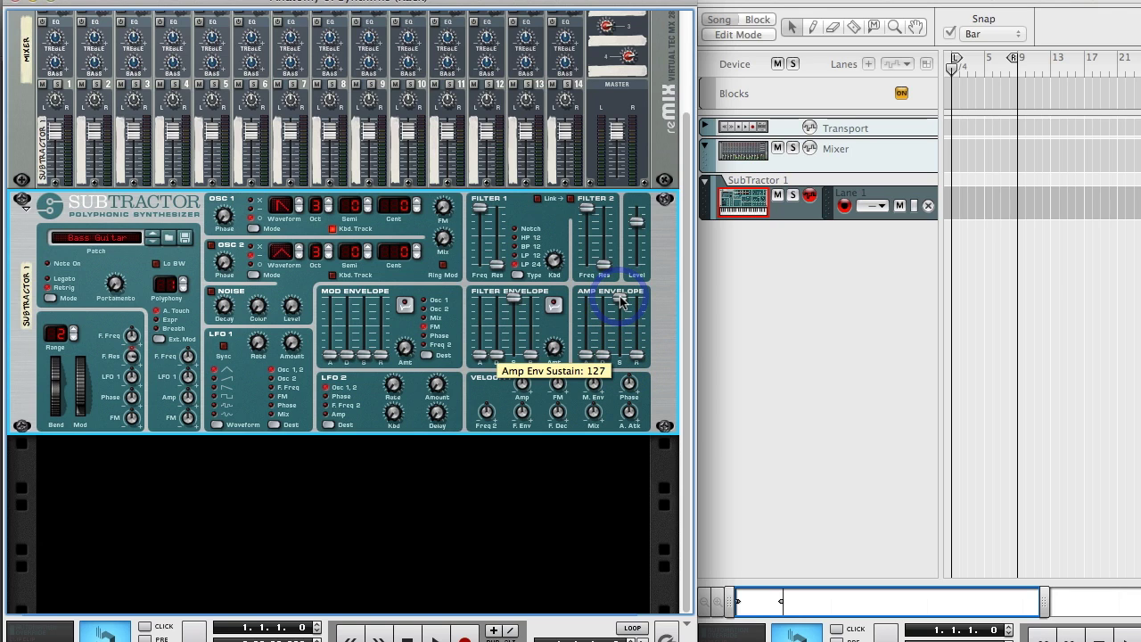
{"action": "left_click", "coordinate": [621, 301]}
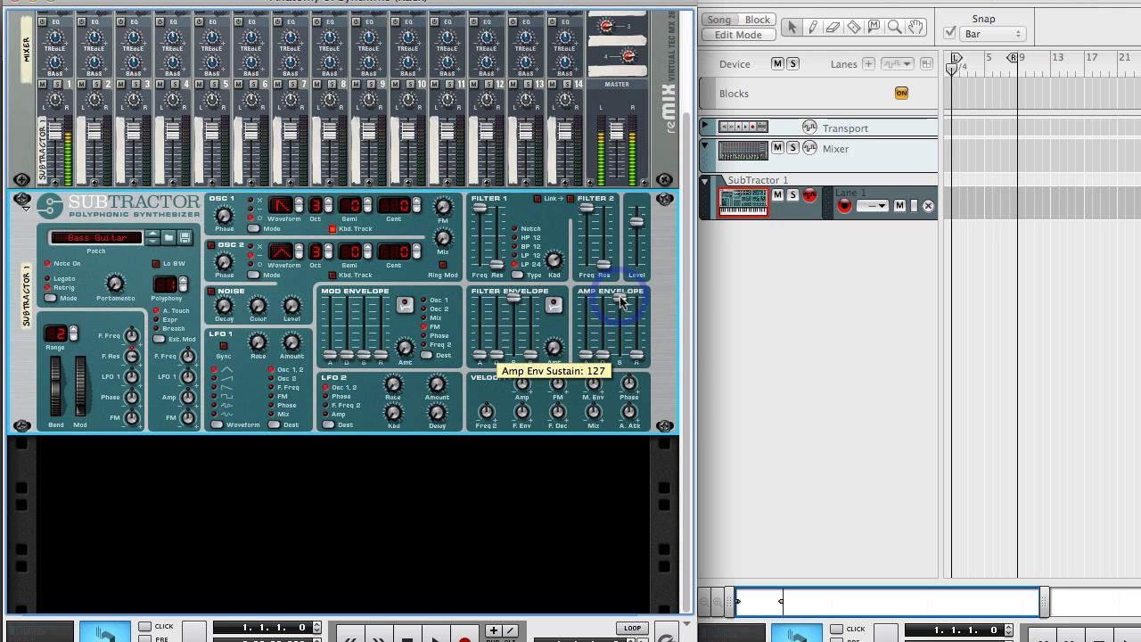
{"action": "left_click", "coordinate": [621, 301]}
{"action": "mouse_move", "coordinate": [621, 301]}
{"action": "left_mouse_down"}
{"action": "mouse_move", "coordinate": [621, 332]}
{"action": "mouse_move", "coordinate": [617, 287]}
{"action": "left_mouse_up"}
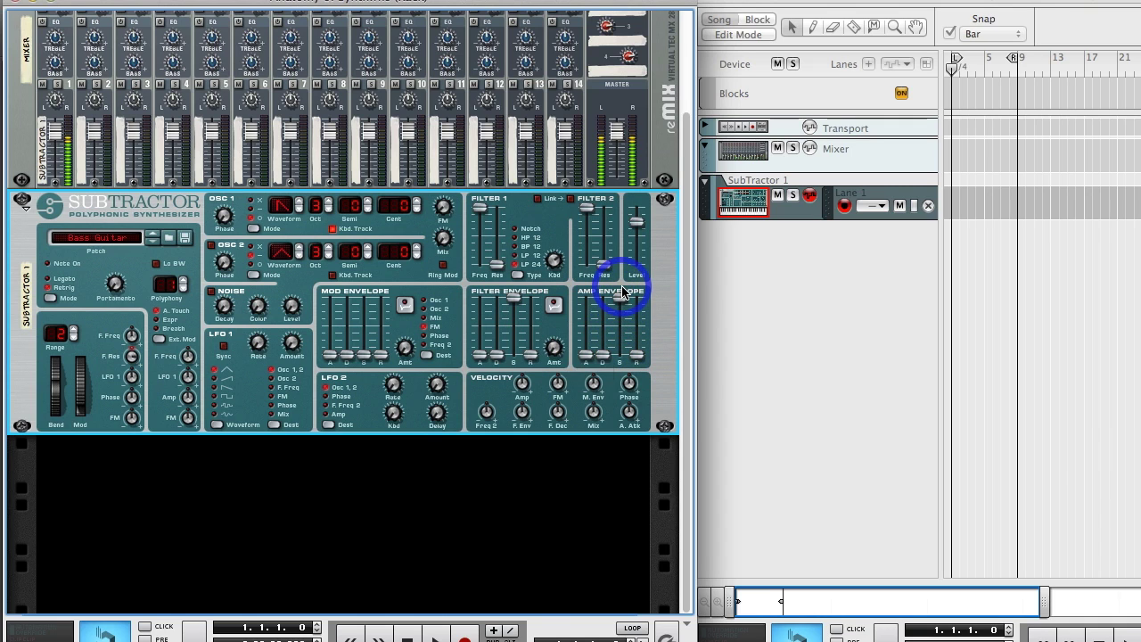
Lengthen the amp envelope attack, then shorten it back to zero
{"action": "left_click", "coordinate": [585, 359]}
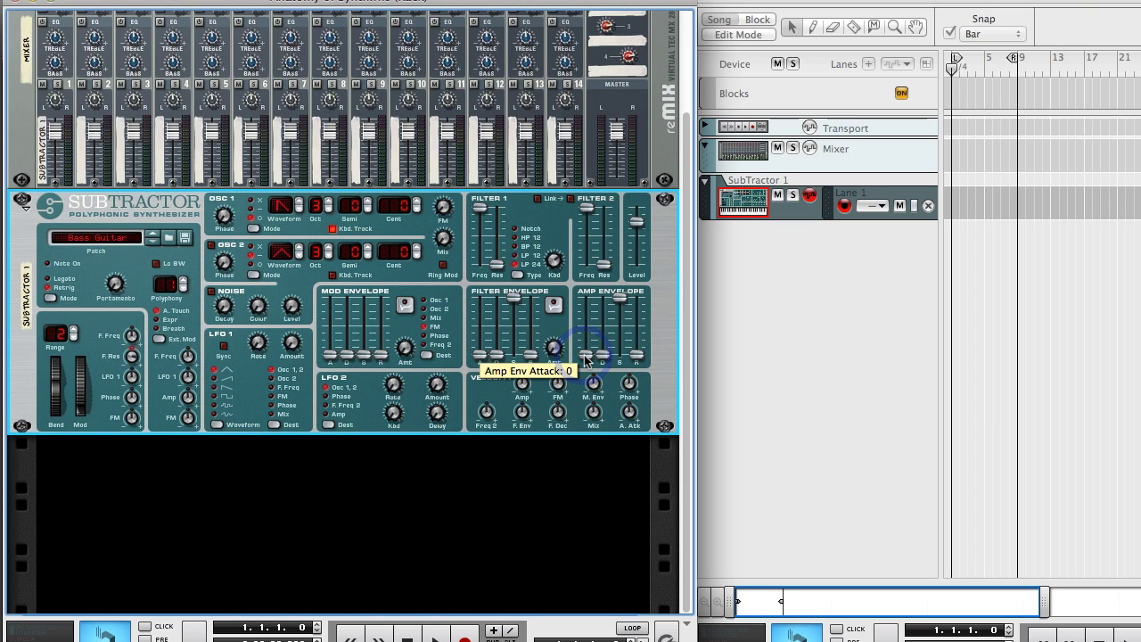
{"action": "left_click_drag", "start_coordinate": [586, 359], "coordinate": [586, 306]}
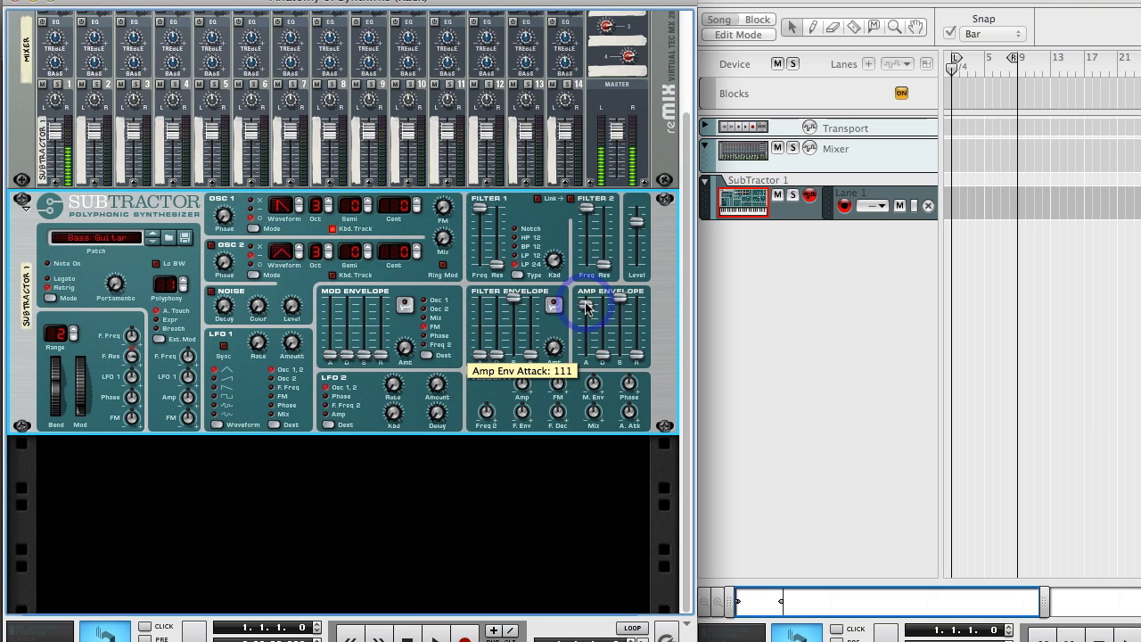
{"action": "left_click_drag", "start_coordinate": [586, 306], "coordinate": [586, 356]}
{"action": "left_click", "coordinate": [596, 392]}
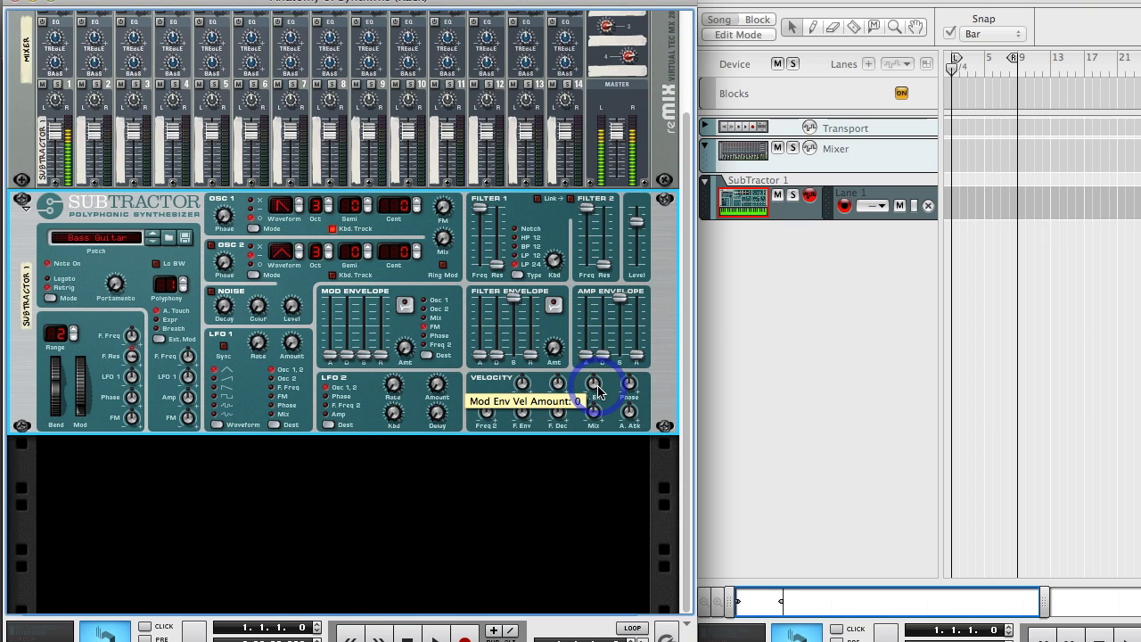
{"action": "left_click", "coordinate": [595, 391]}
{"action": "left_click", "coordinate": [595, 365]}
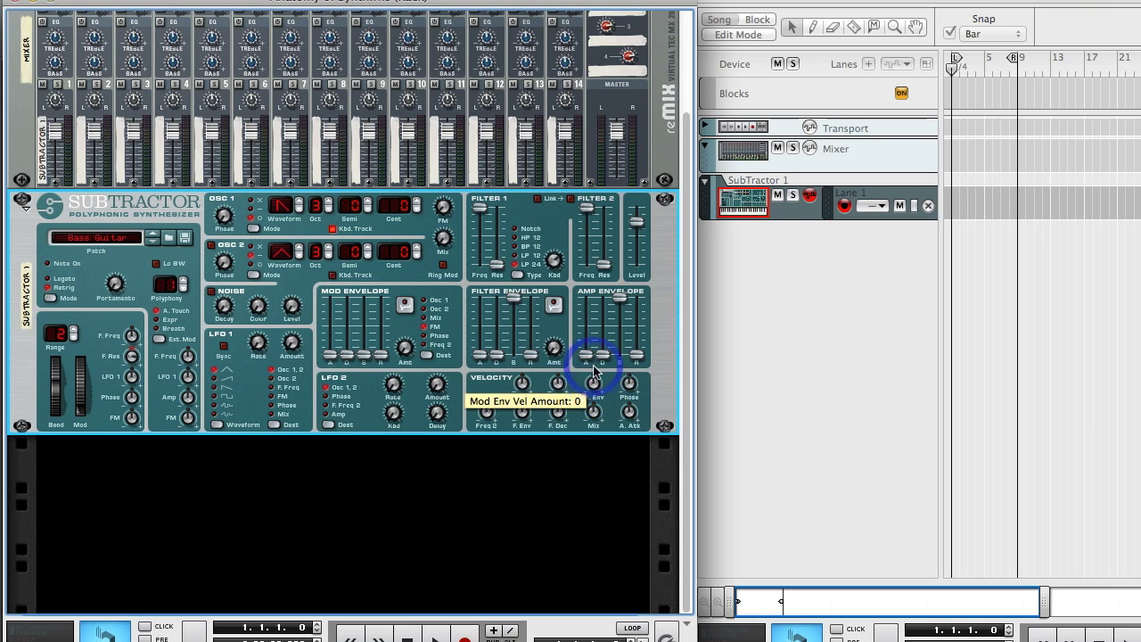
Lengthen the attack again, then set it very short, around 4
{"action": "left_click_drag", "start_coordinate": [594, 373], "coordinate": [587, 317]}
{"action": "left_click", "coordinate": [586, 317]}
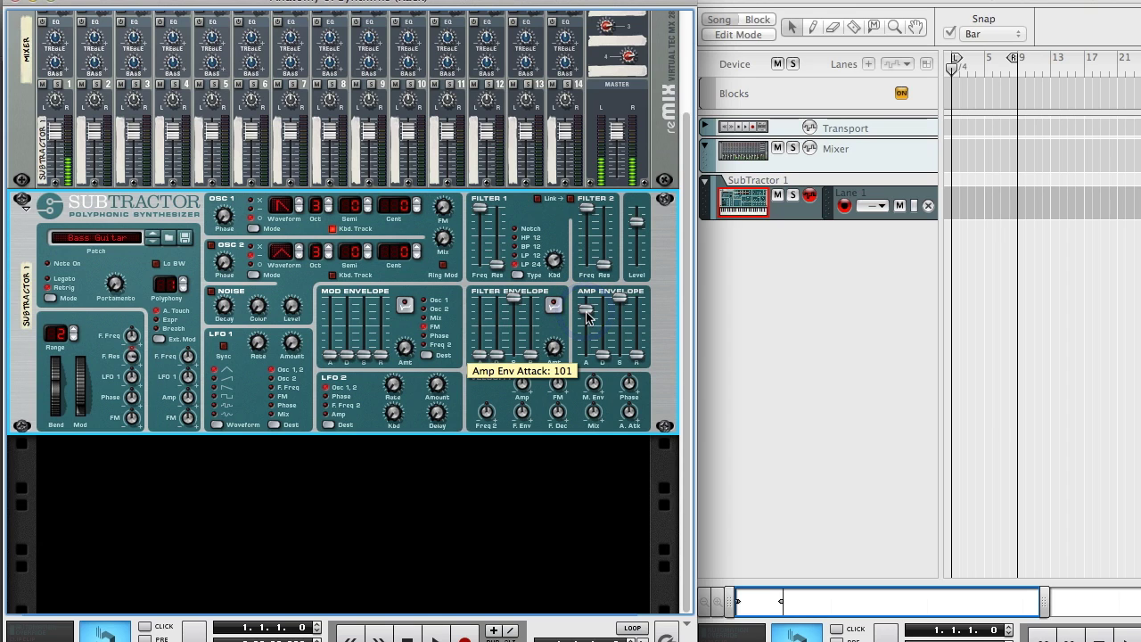
{"action": "left_click_drag", "start_coordinate": [591, 307], "coordinate": [587, 357]}
{"action": "left_click", "coordinate": [598, 323]}
{"action": "left_click", "coordinate": [587, 316]}
{"action": "left_click", "coordinate": [609, 356]}
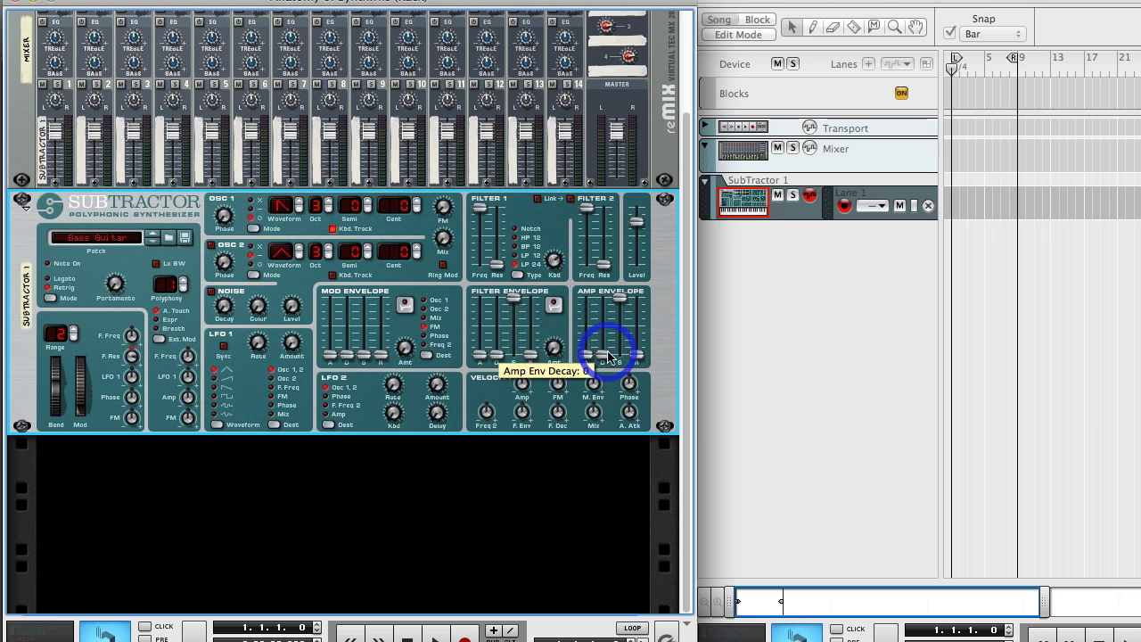
Drop the amp envelope sustain to 70 and lengthen the decay
{"action": "left_click_drag", "start_coordinate": [622, 297], "coordinate": [620, 332]}
{"action": "mouse_move", "coordinate": [608, 357]}
{"action": "left_mouse_down"}
{"action": "mouse_move", "coordinate": [606, 324]}
{"action": "mouse_move", "coordinate": [587, 360]}
{"action": "mouse_move", "coordinate": [588, 330]}
{"action": "mouse_move", "coordinate": [622, 331]}
{"action": "mouse_move", "coordinate": [602, 340]}
{"action": "left_mouse_up"}
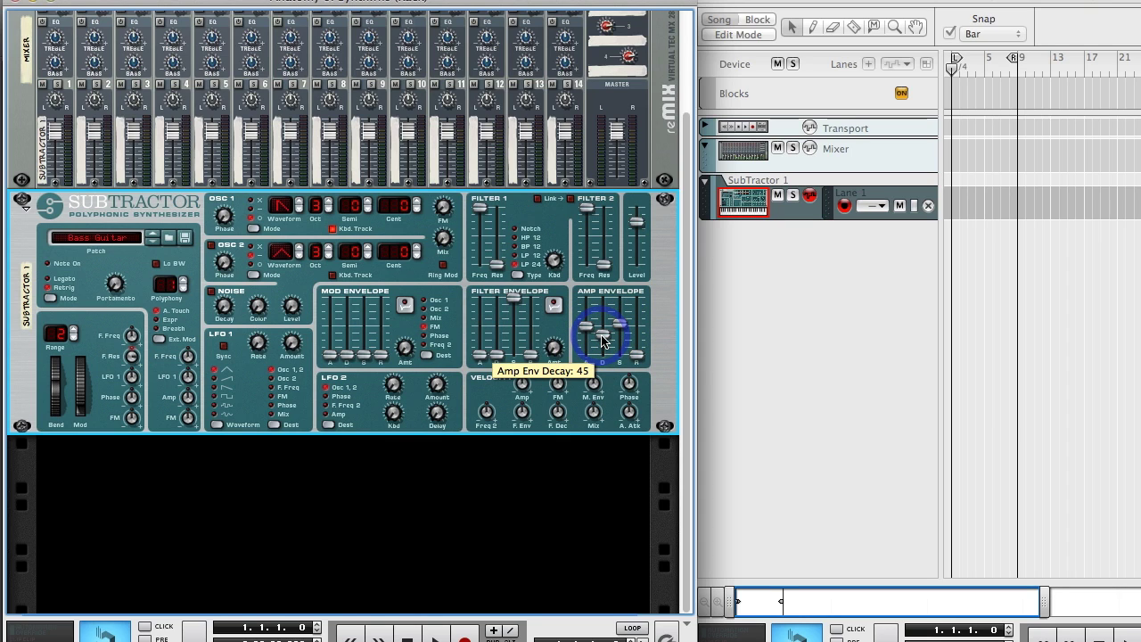
{"action": "left_click", "coordinate": [603, 340]}
{"action": "left_click", "coordinate": [603, 339]}
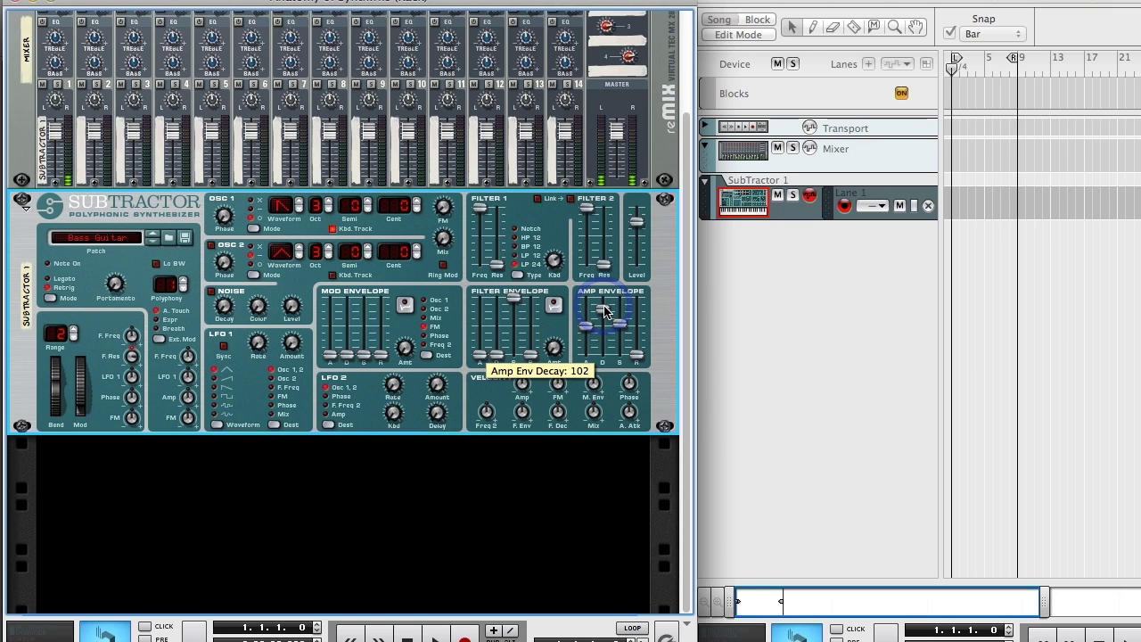
Set amp envelope decay, attack and release to 0 and sustain to 127
{"action": "left_click_drag", "start_coordinate": [605, 320], "coordinate": [640, 330]}
{"action": "left_click", "coordinate": [646, 358]}
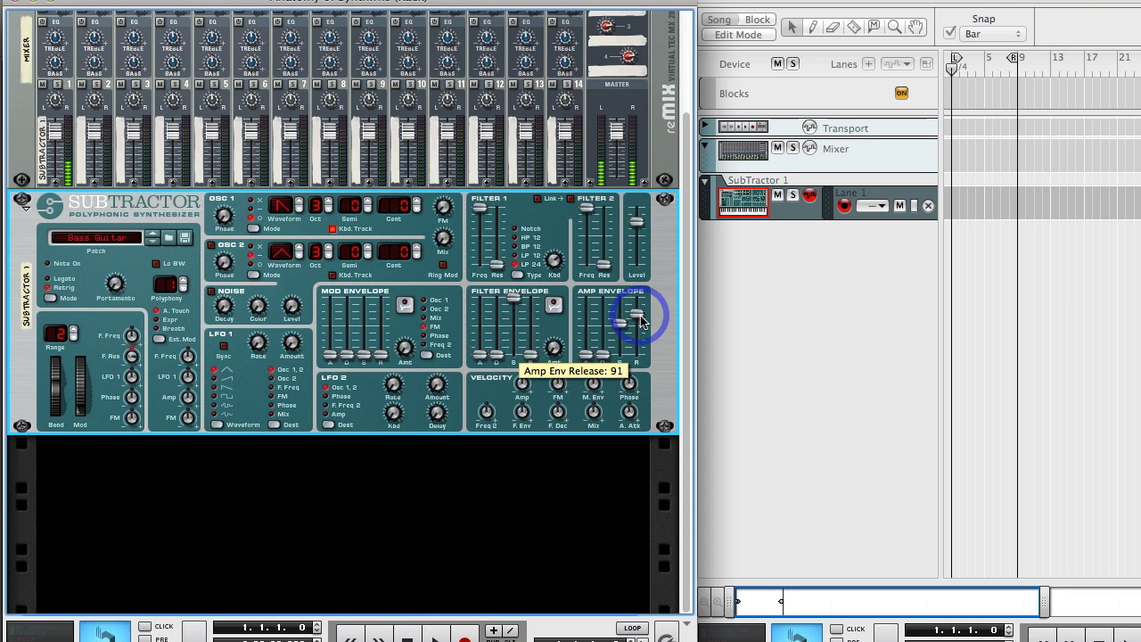
{"action": "left_click", "coordinate": [621, 323]}
{"action": "left_click_drag", "start_coordinate": [621, 324], "coordinate": [632, 301]}
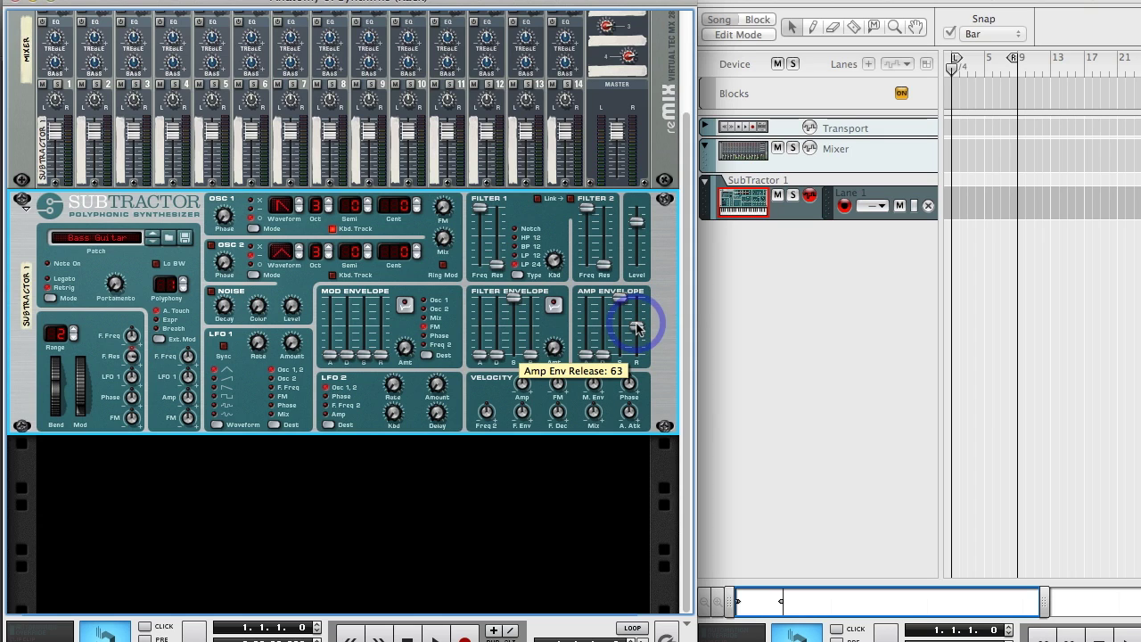
{"action": "left_click", "coordinate": [632, 408]}
{"action": "left_click", "coordinate": [638, 326]}
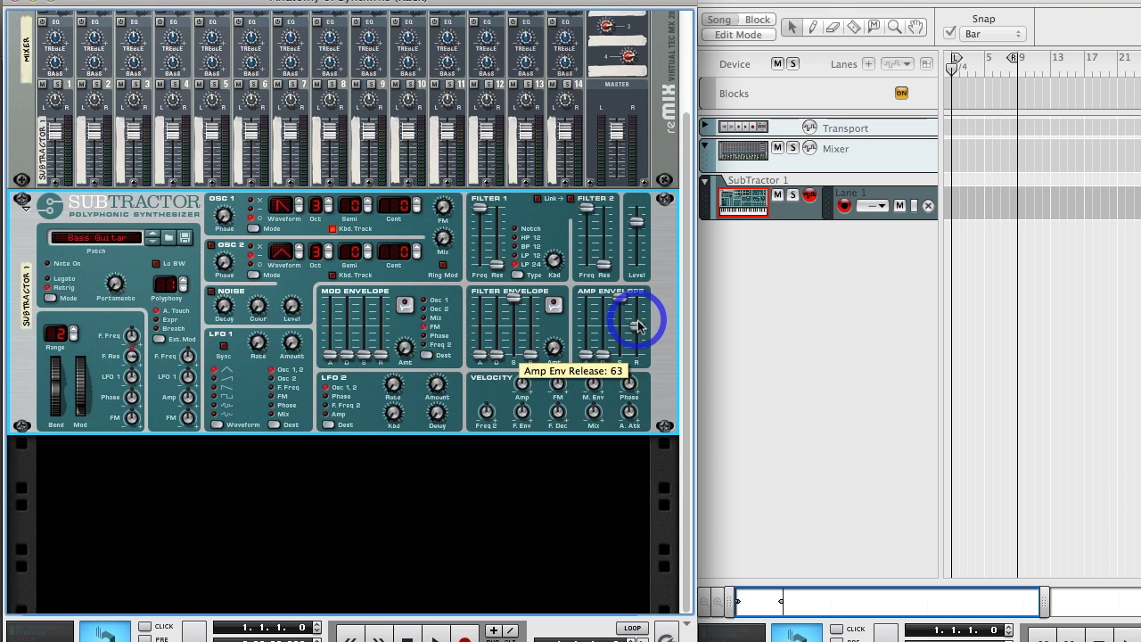
{"action": "left_click_drag", "start_coordinate": [638, 326], "coordinate": [637, 383]}
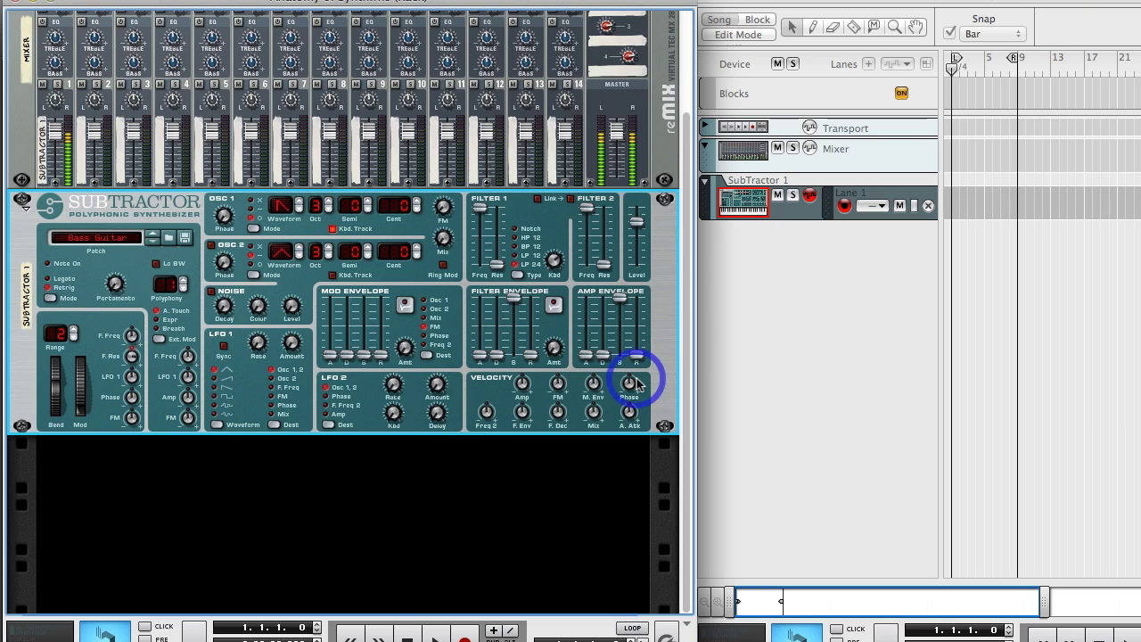
{"action": "left_click", "coordinate": [635, 382]}
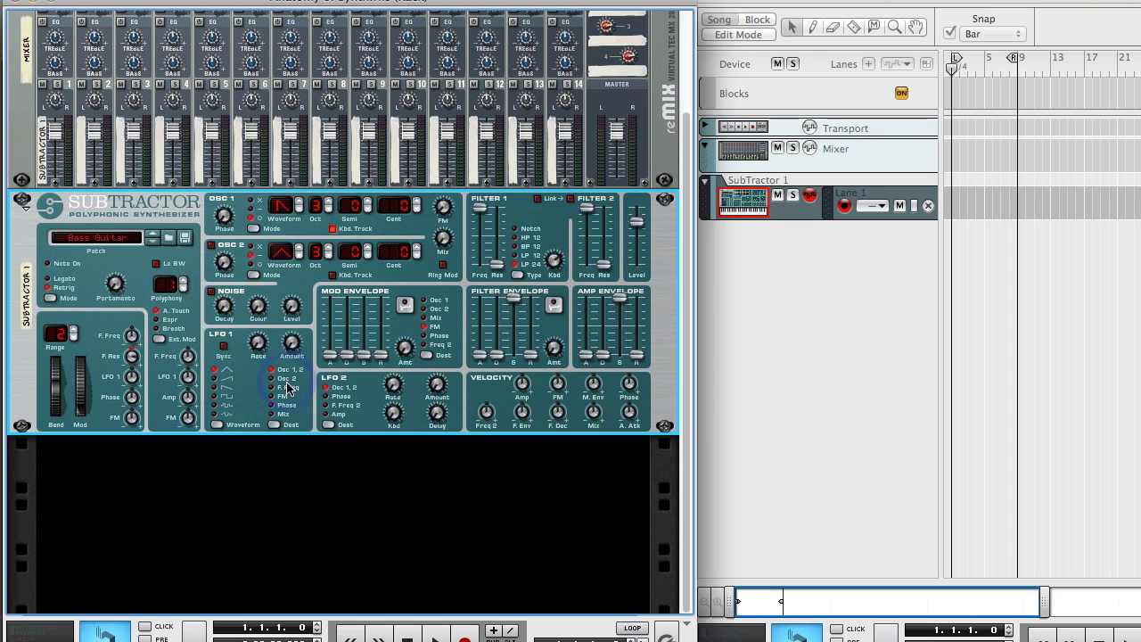
Raise LFO 1 Amount to about 77 and LFO 1 Rate to about 65
{"action": "left_click_drag", "start_coordinate": [291, 342], "coordinate": [288, 300]}
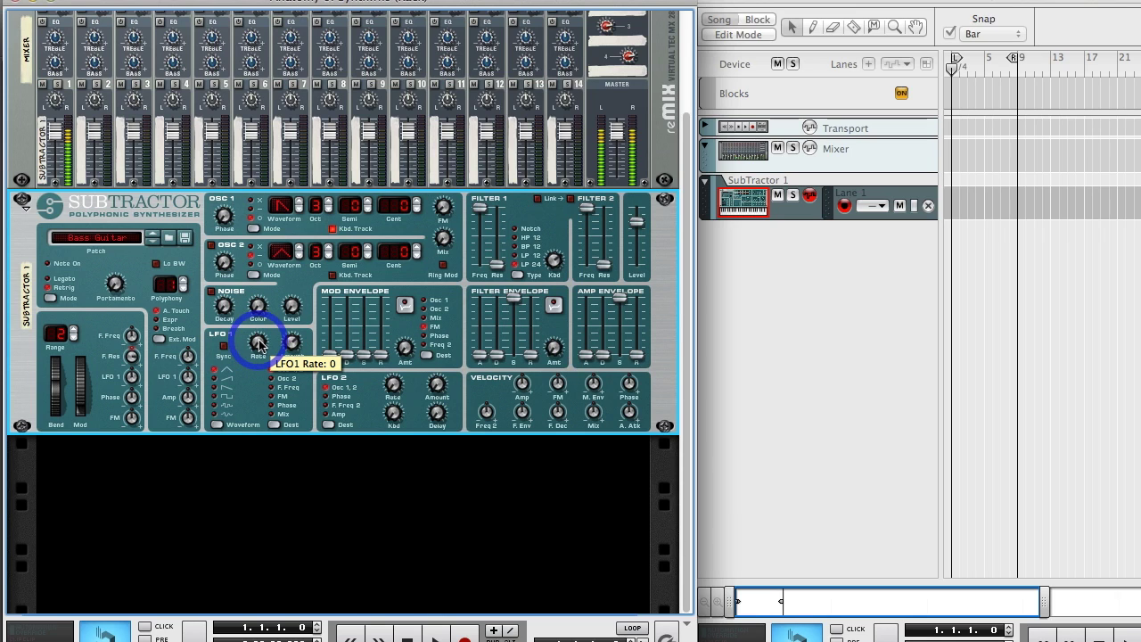
{"action": "left_click_drag", "start_coordinate": [258, 345], "coordinate": [263, 382]}
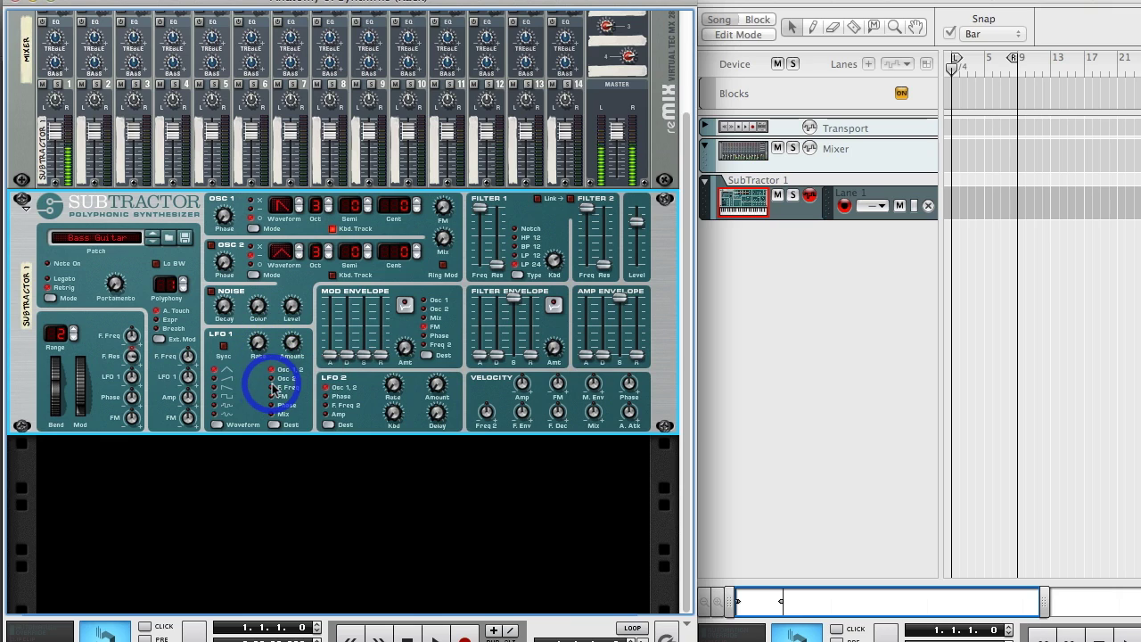
{"action": "left_click", "coordinate": [214, 403]}
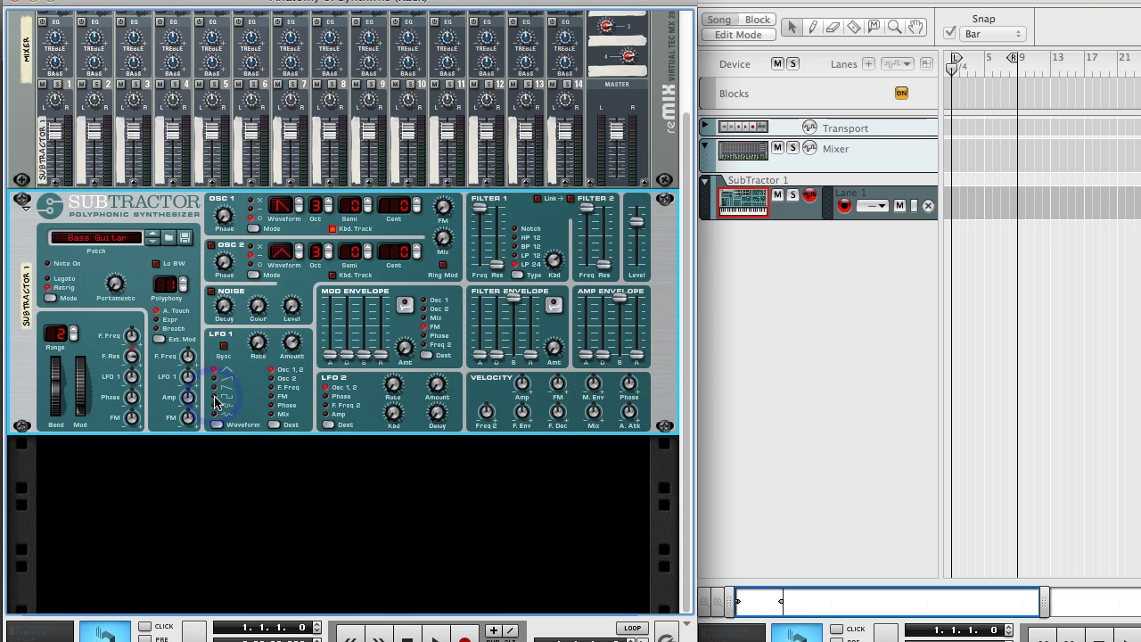
{"action": "left_click", "coordinate": [214, 403]}
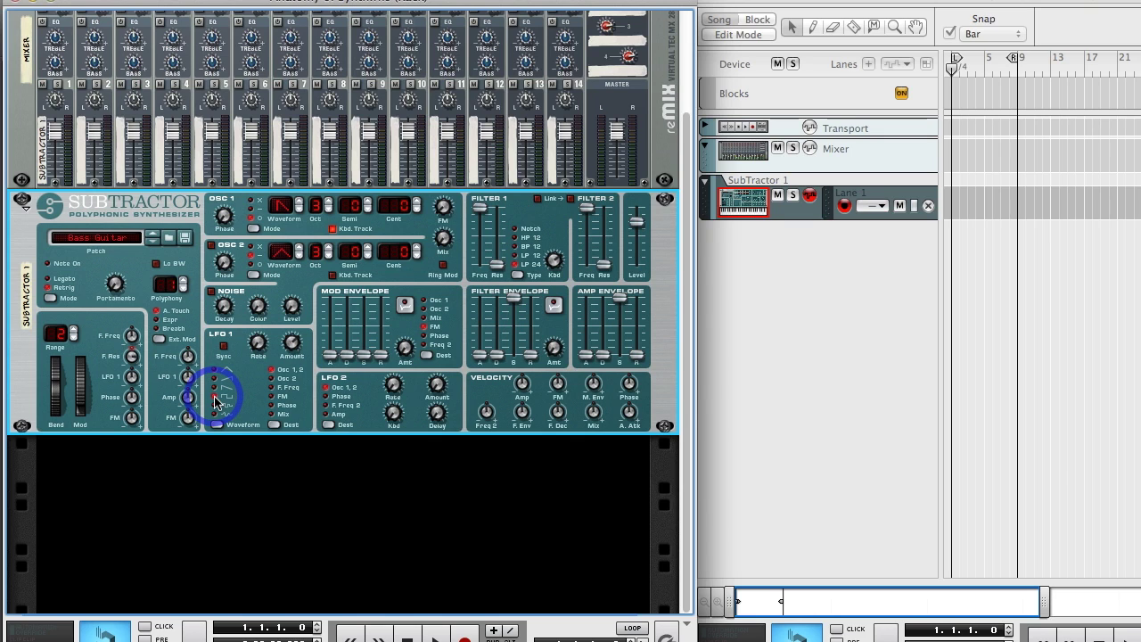
{"action": "left_click", "coordinate": [246, 346]}
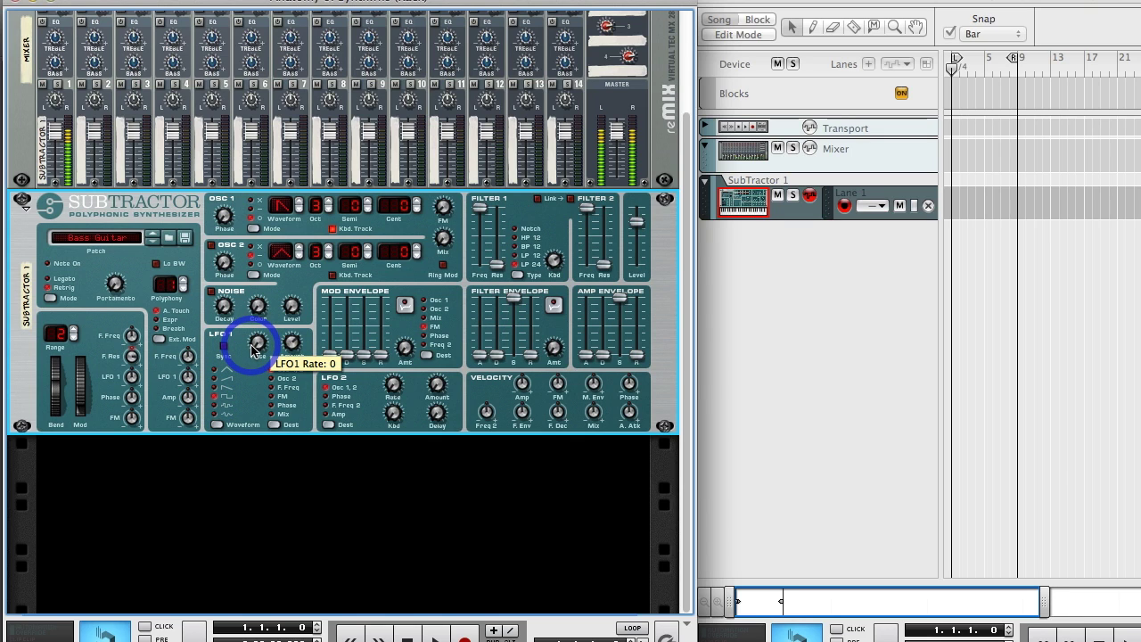
{"action": "mouse_move", "coordinate": [252, 349]}
{"action": "left_mouse_down"}
{"action": "mouse_move", "coordinate": [250, 296]}
{"action": "mouse_move", "coordinate": [261, 352]}
{"action": "left_mouse_up"}
{"action": "left_click", "coordinate": [231, 392]}
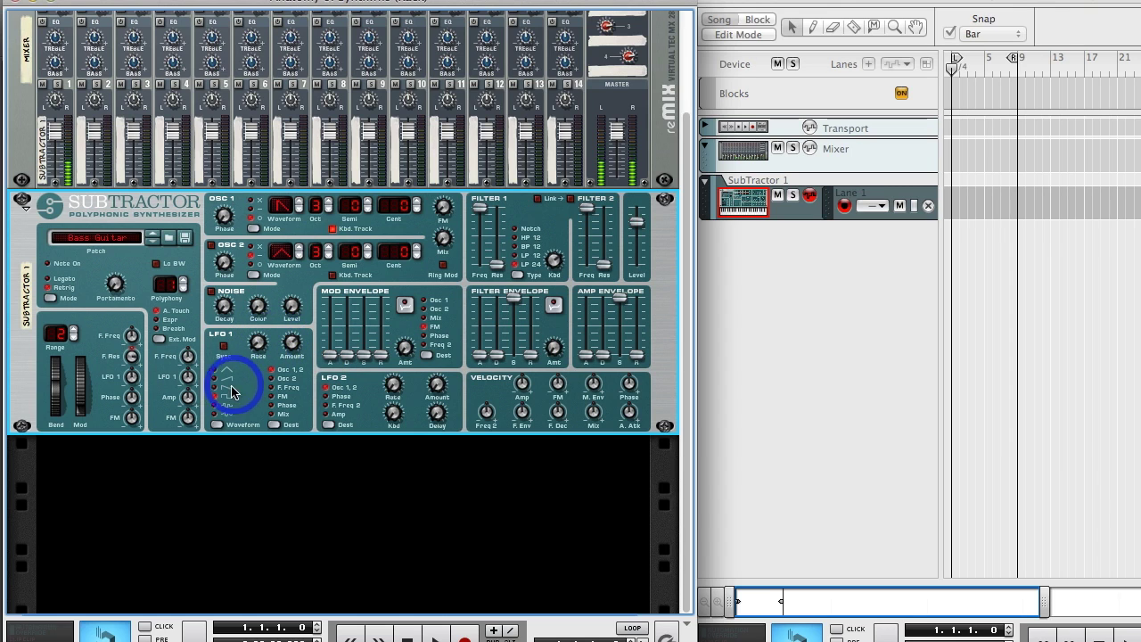
{"action": "left_click", "coordinate": [218, 425]}
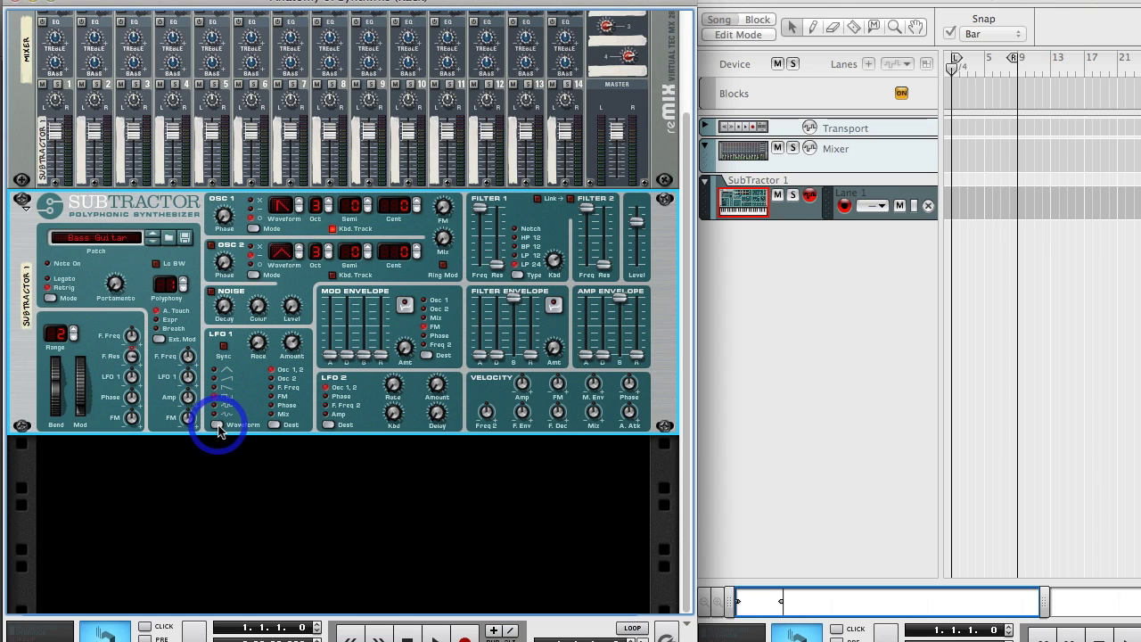
{"action": "left_click", "coordinate": [218, 426]}
{"action": "left_click", "coordinate": [287, 341]}
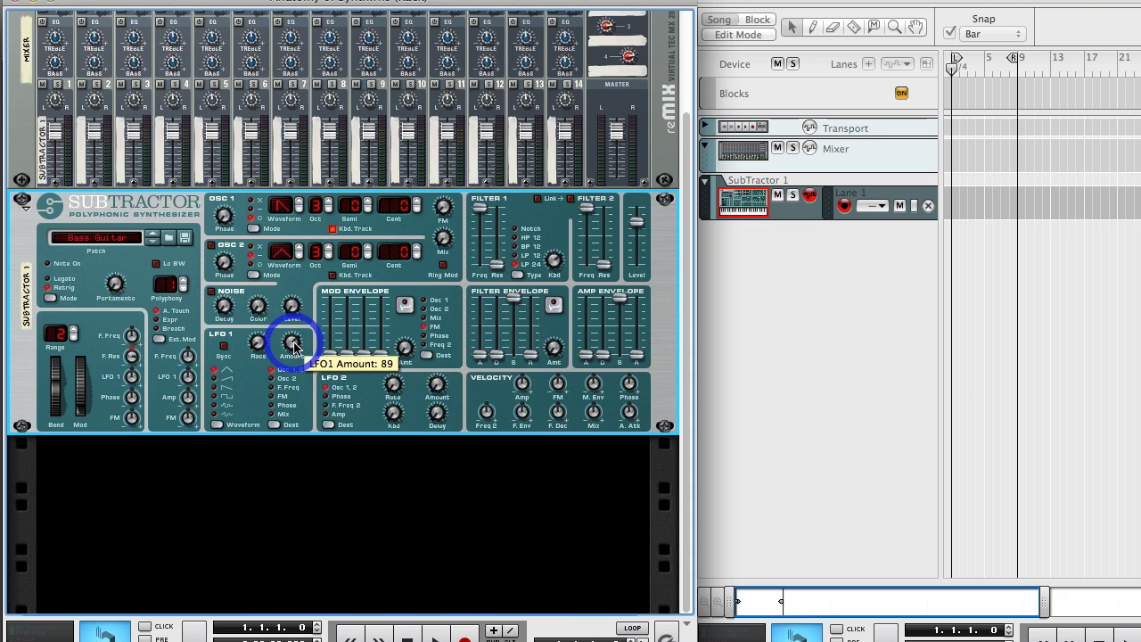
{"action": "left_click", "coordinate": [294, 348]}
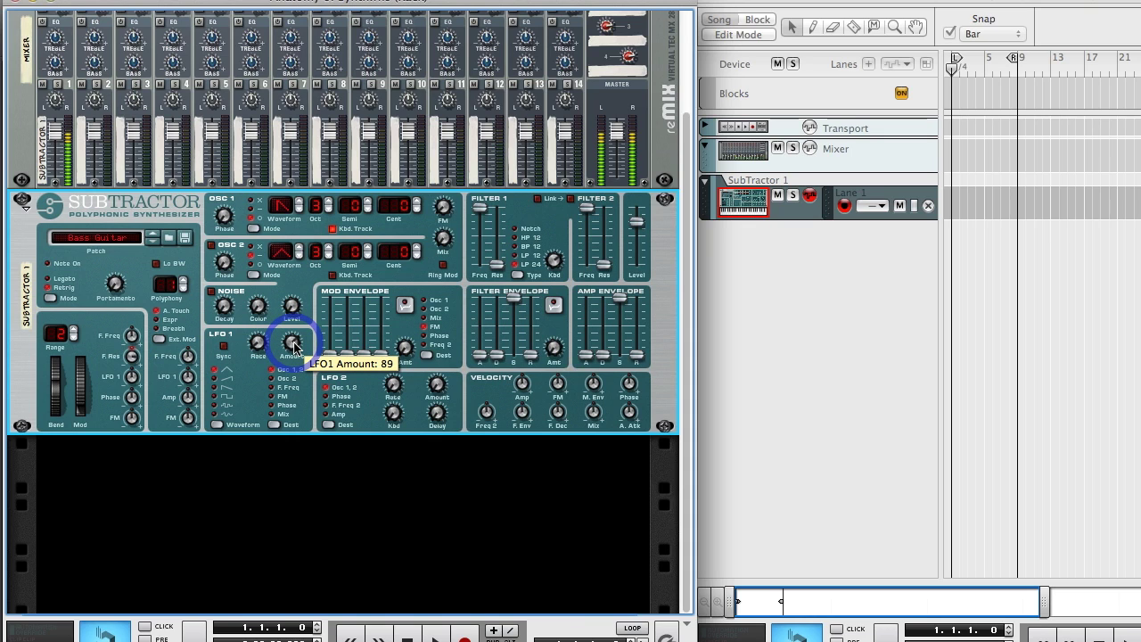
{"action": "left_click_drag", "start_coordinate": [294, 347], "coordinate": [296, 386]}
{"action": "left_click", "coordinate": [260, 343]}
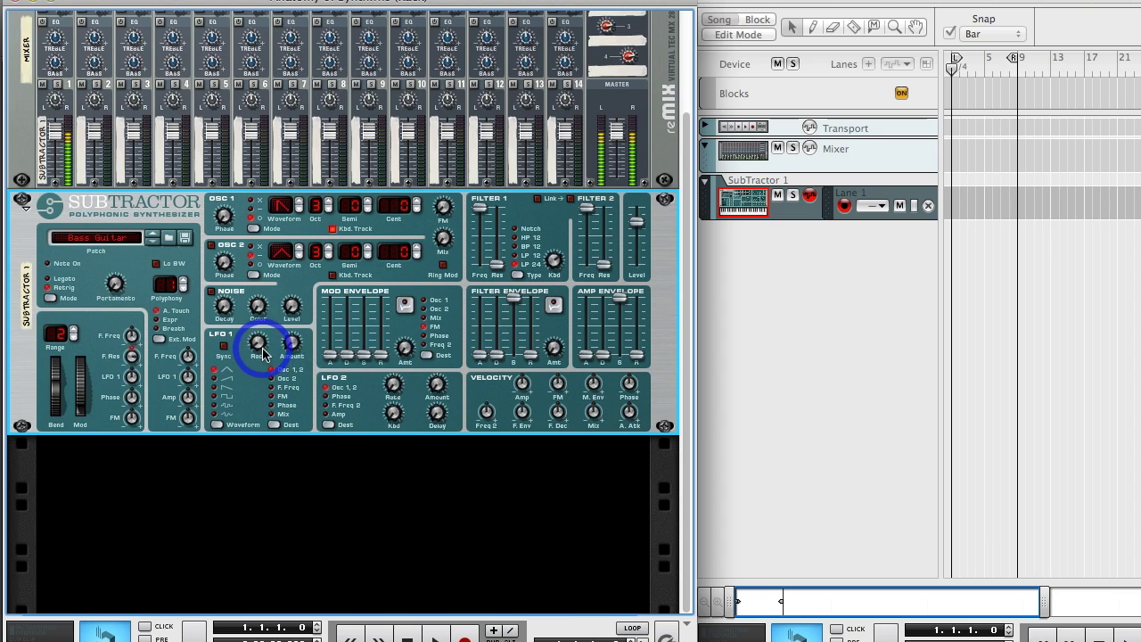
{"action": "left_click_drag", "start_coordinate": [262, 340], "coordinate": [259, 322]}
{"action": "left_click", "coordinate": [288, 341]}
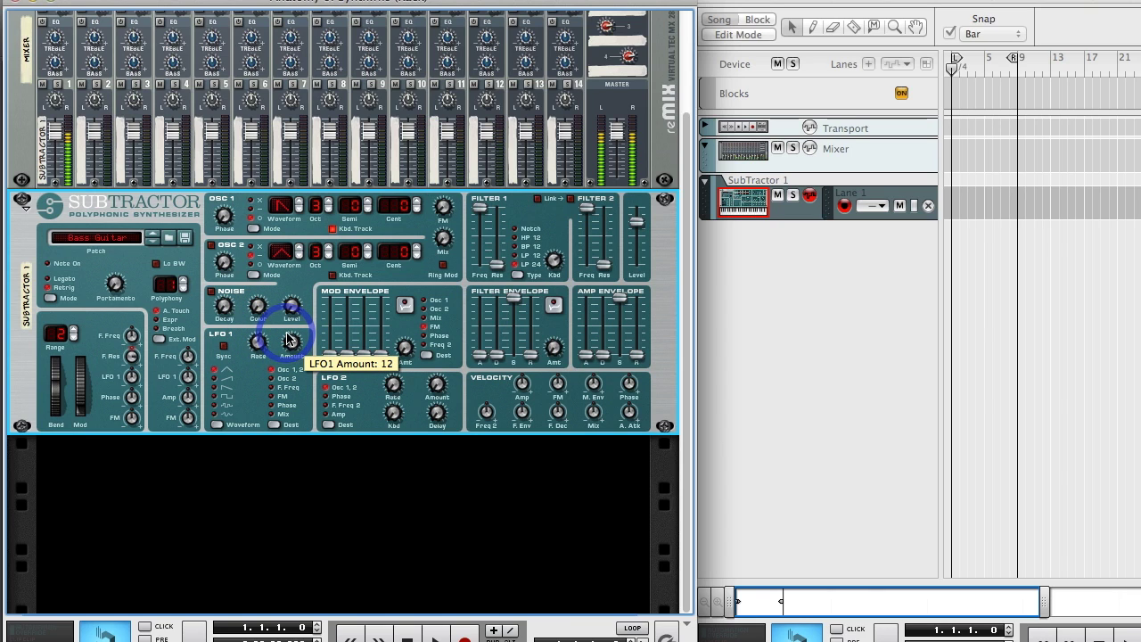
{"action": "left_click_drag", "start_coordinate": [288, 340], "coordinate": [300, 375]}
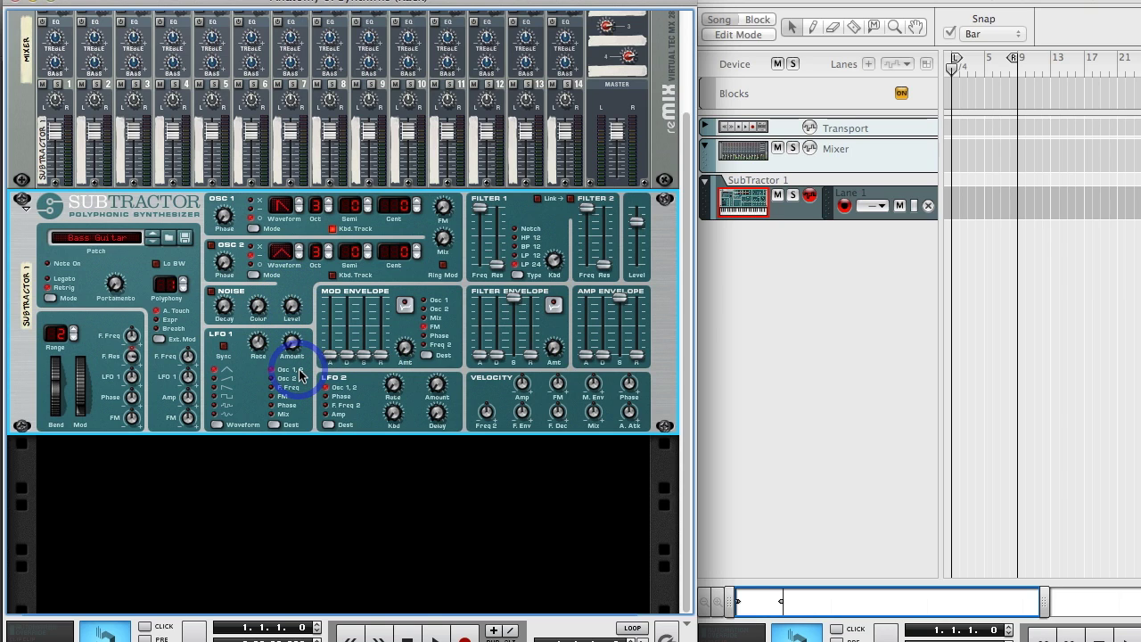
{"action": "left_click_drag", "start_coordinate": [258, 344], "coordinate": [253, 408]}
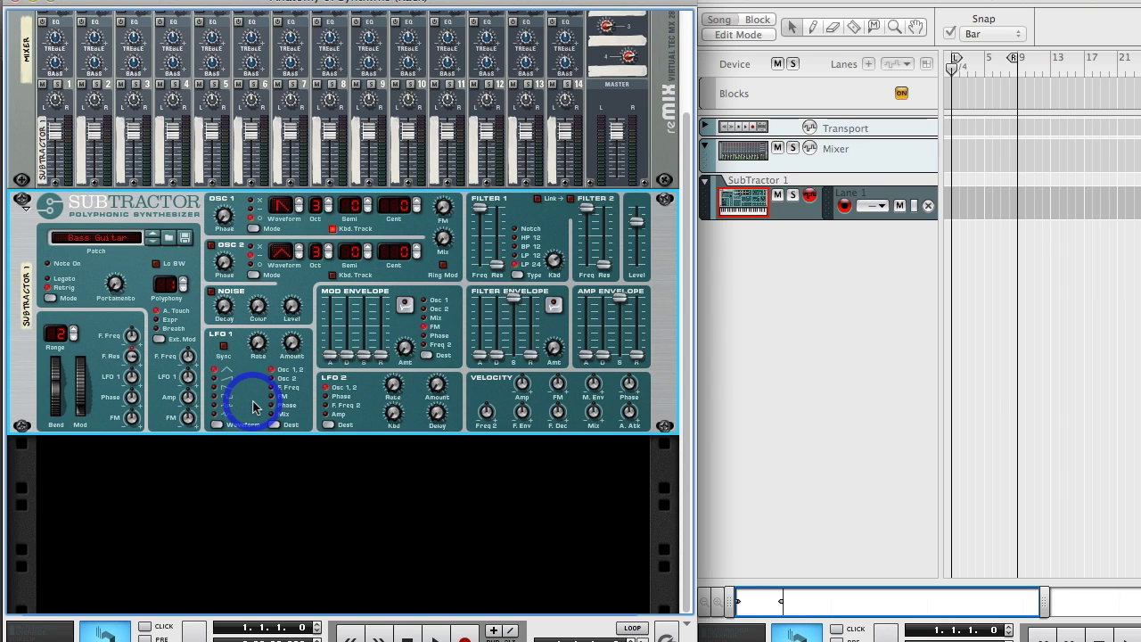
{"action": "left_click", "coordinate": [253, 407]}
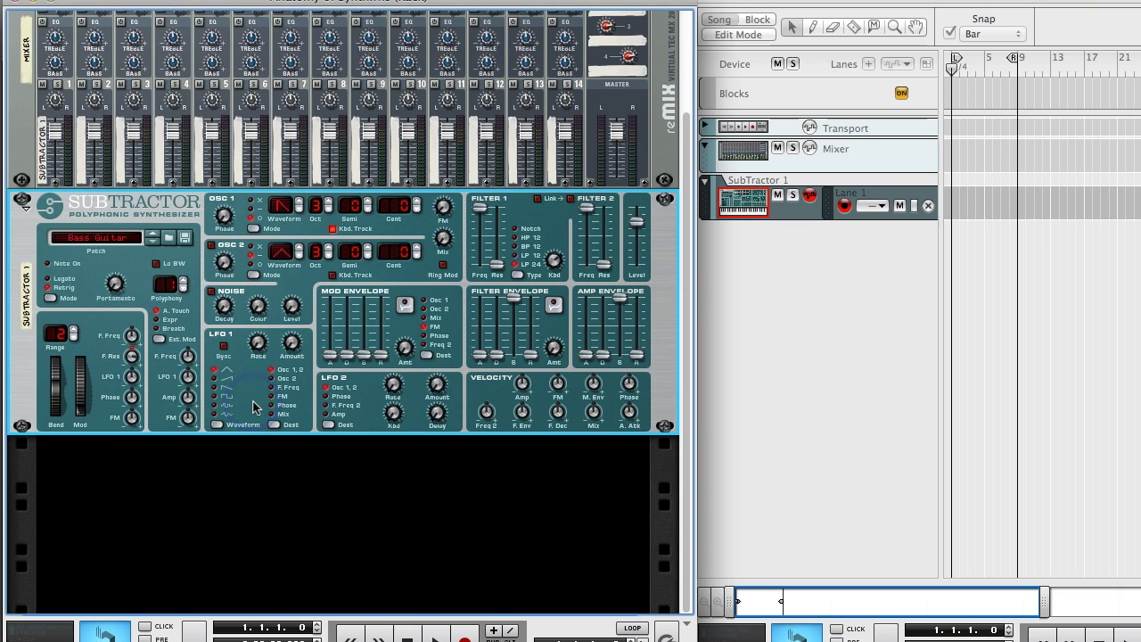
{"action": "left_click", "coordinate": [253, 408]}
{"action": "left_click", "coordinate": [253, 408]}
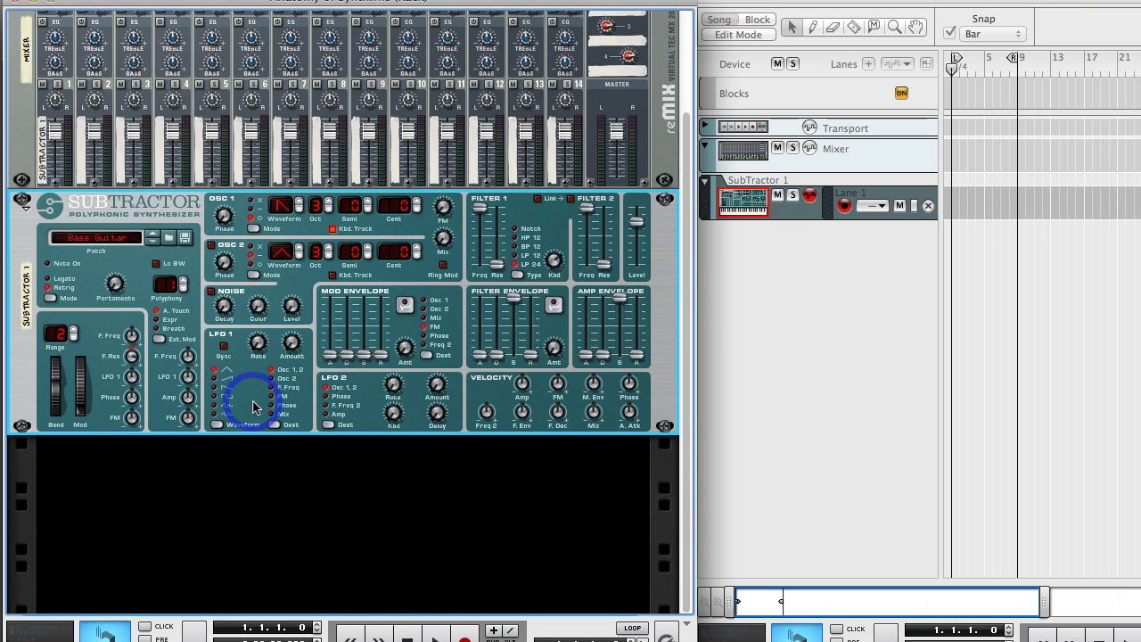
{"action": "left_click", "coordinate": [253, 408]}
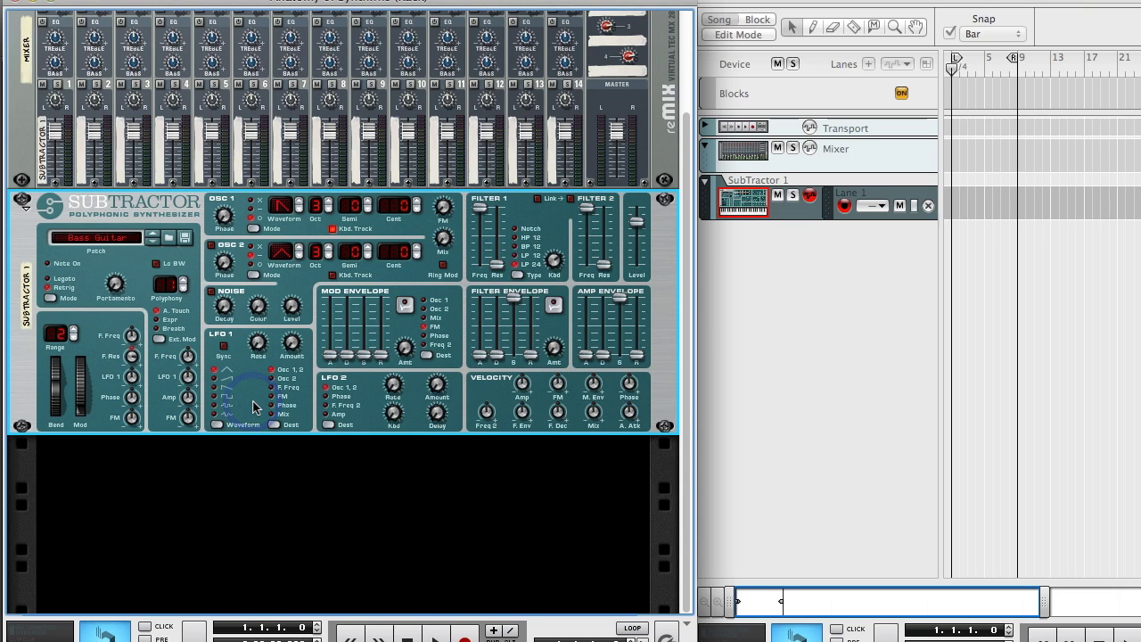
Bring Logic Pro X's Synthesizer window into focus, briefly checking Reason before returning
{"action": "key", "text": "super+Tab"}
{"action": "key", "text": "super+Tab"}
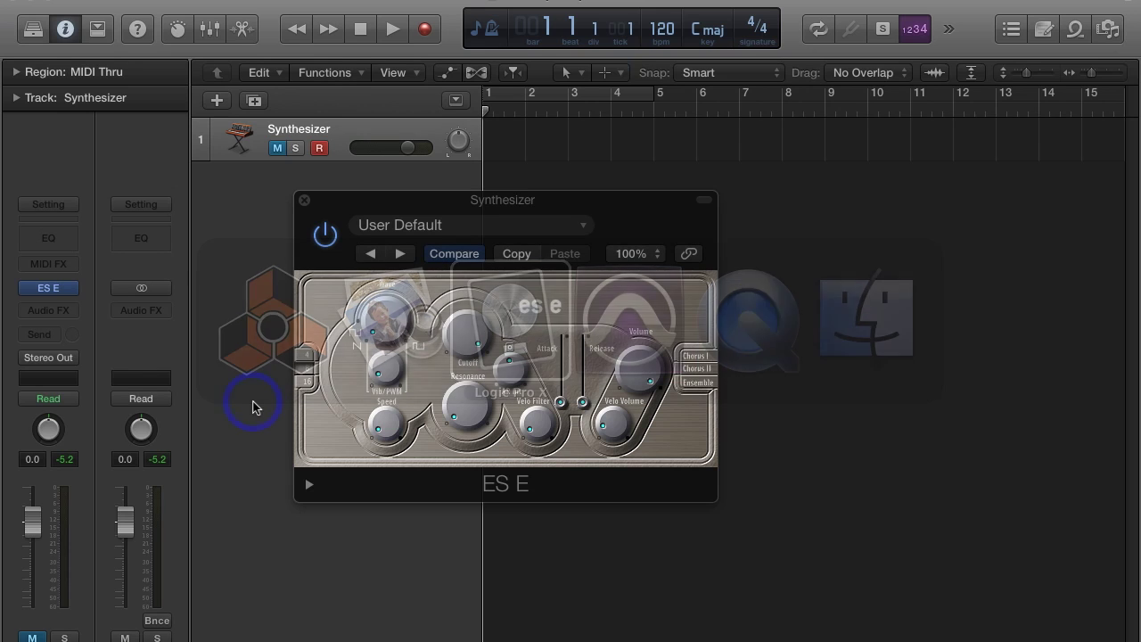
{"action": "left_click", "coordinate": [581, 200]}
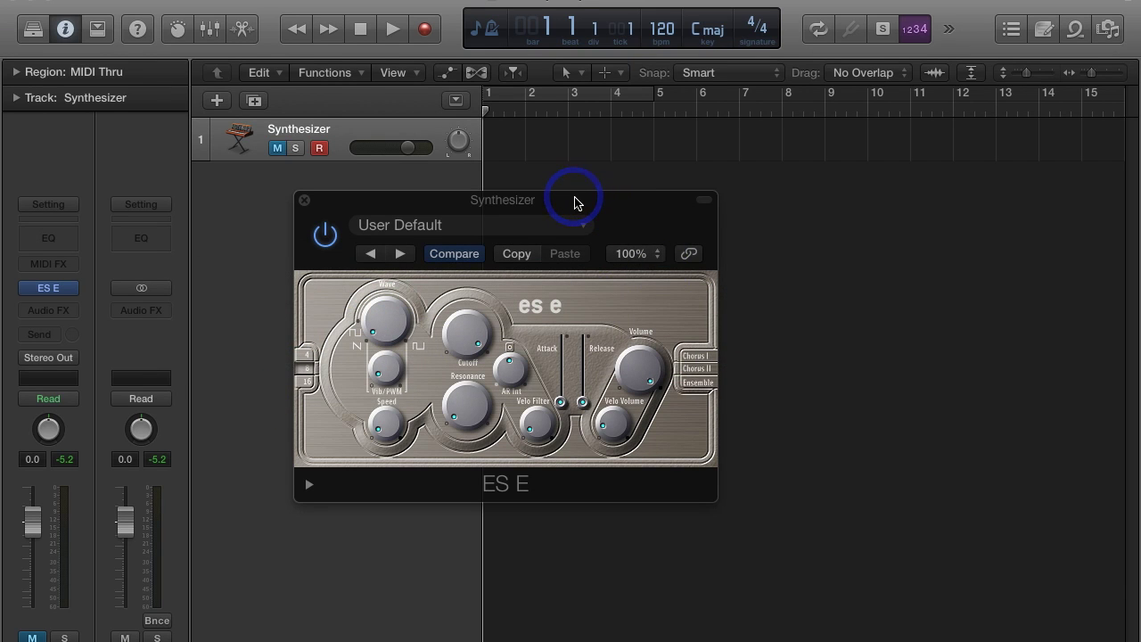
{"action": "key", "text": "super+Tab"}
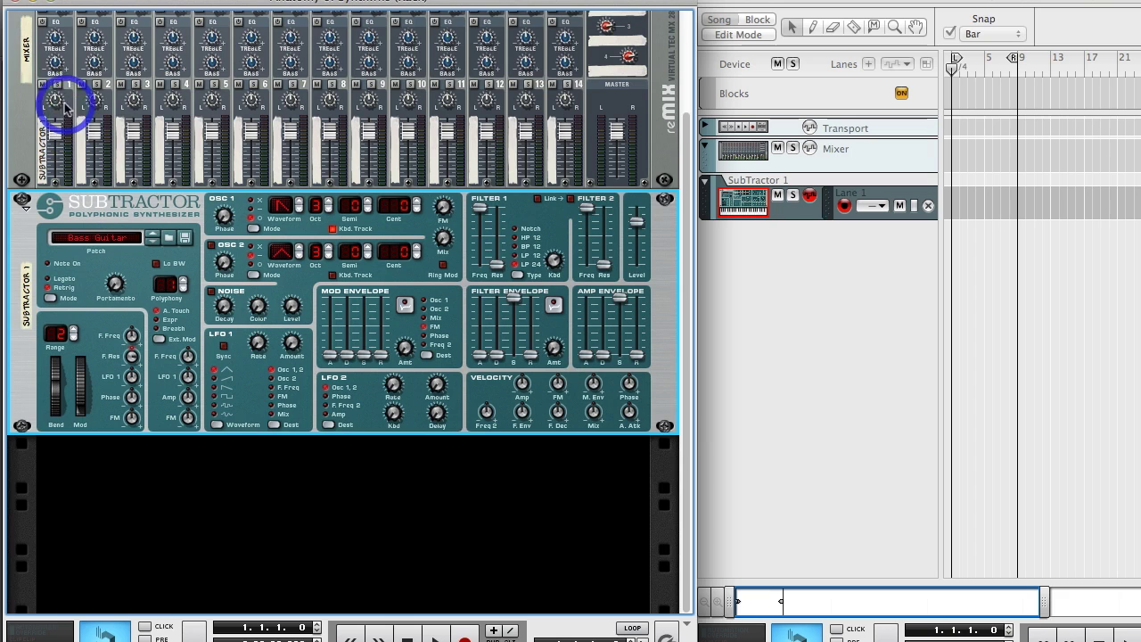
{"action": "key", "text": "super+Tab"}
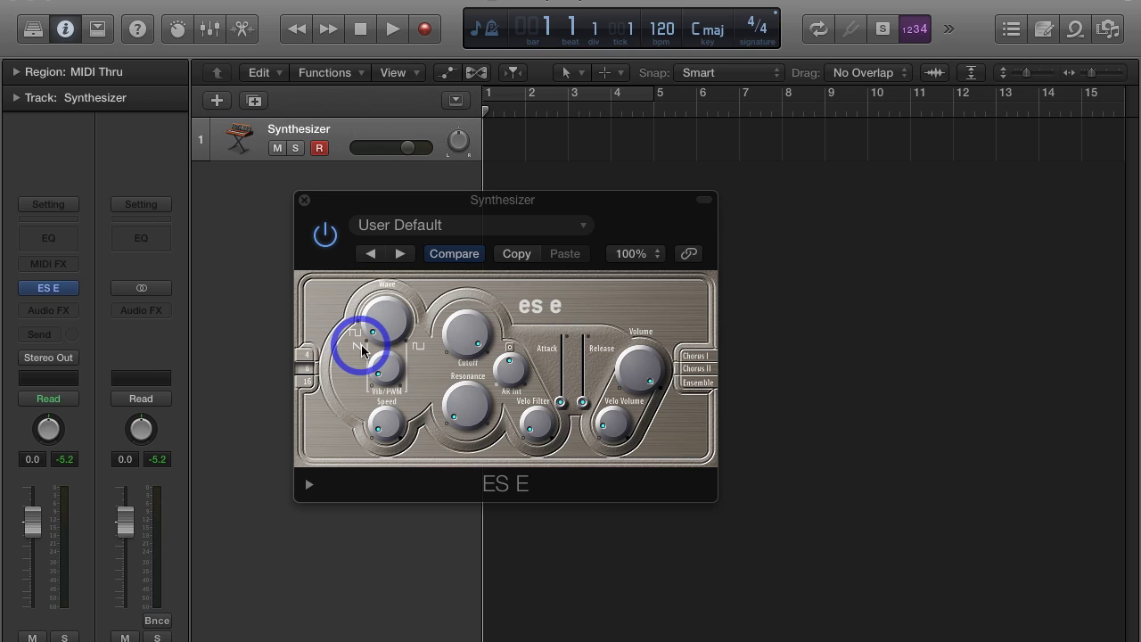
{"action": "left_click_drag", "start_coordinate": [362, 350], "coordinate": [372, 327]}
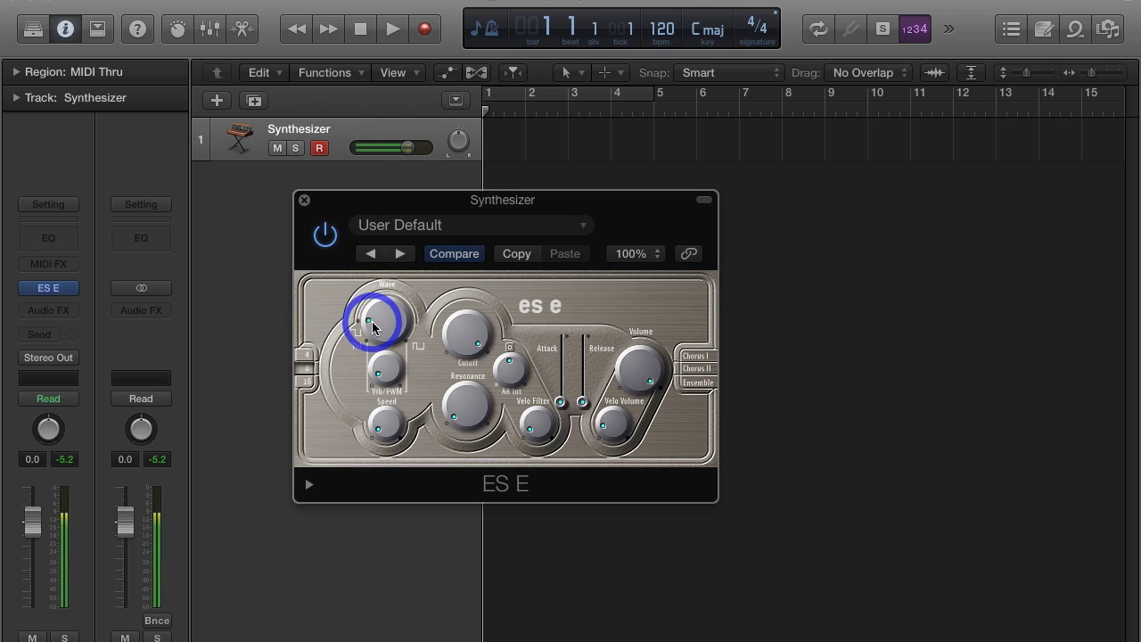
{"action": "left_click", "coordinate": [388, 325]}
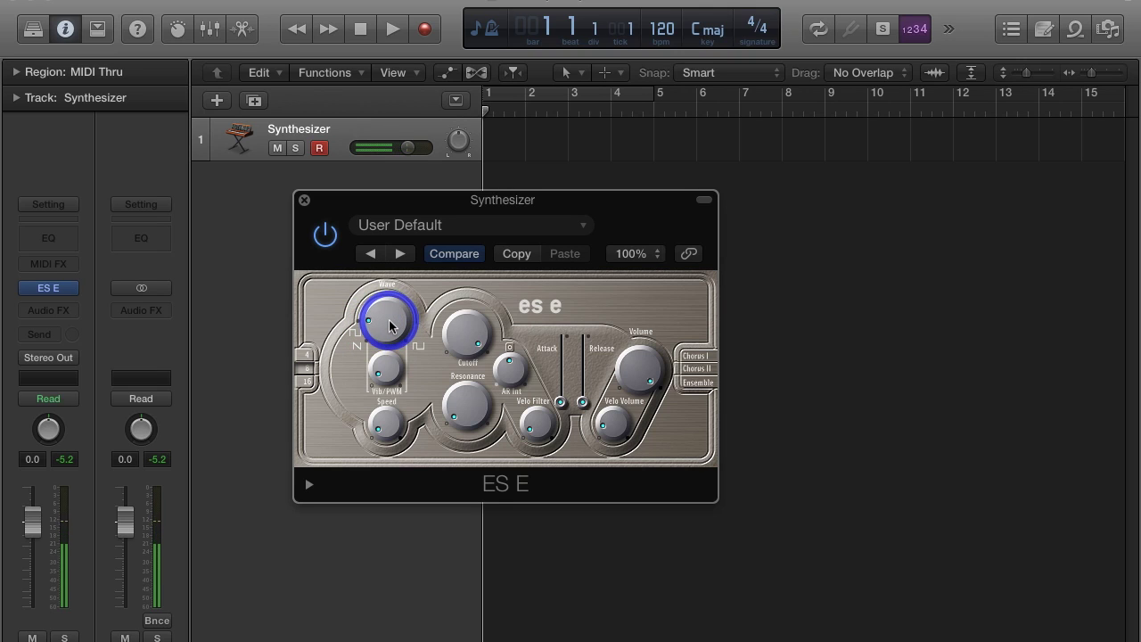
{"action": "left_click", "coordinate": [389, 325]}
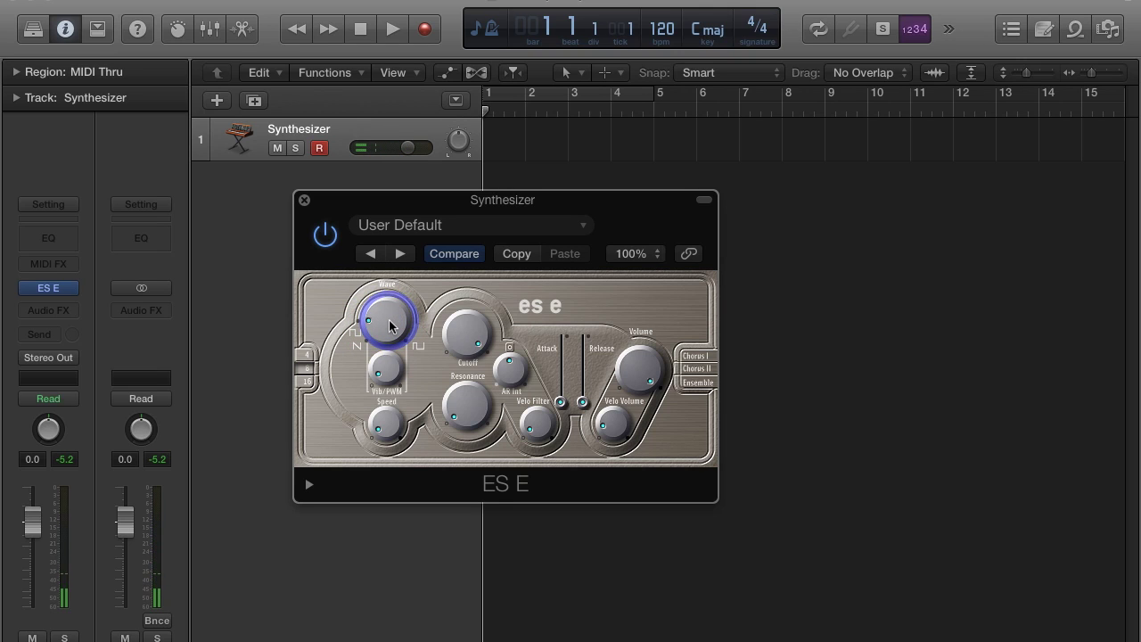
{"action": "left_click", "coordinate": [389, 325]}
{"action": "left_click", "coordinate": [388, 326]}
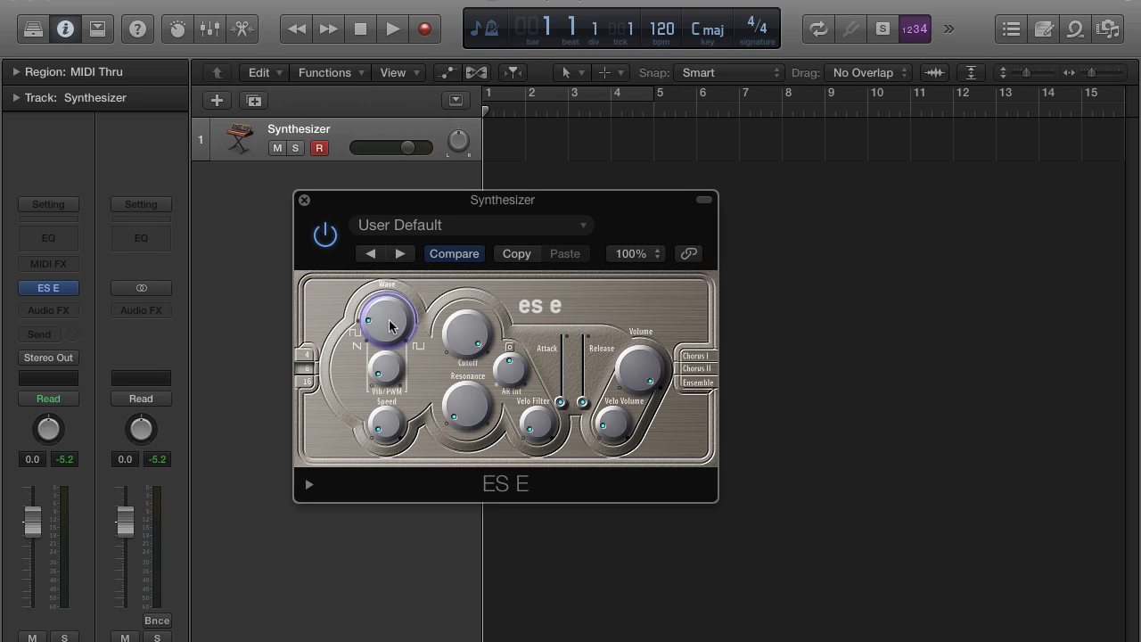
{"action": "left_click_drag", "start_coordinate": [408, 330], "coordinate": [428, 360]}
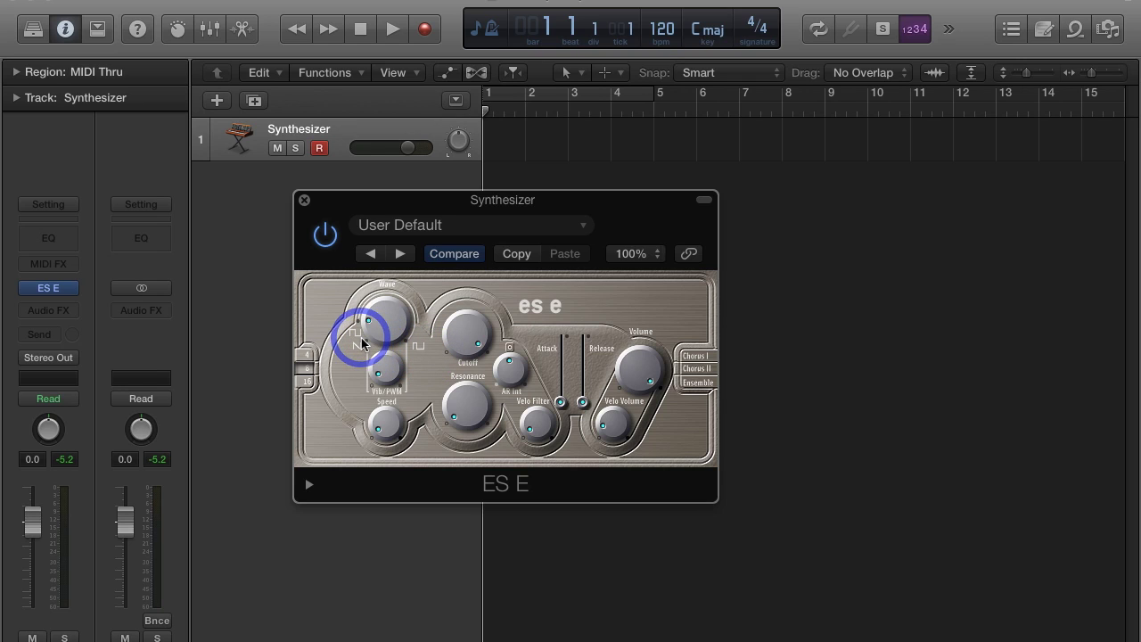
{"action": "left_click_drag", "start_coordinate": [373, 328], "coordinate": [416, 386]}
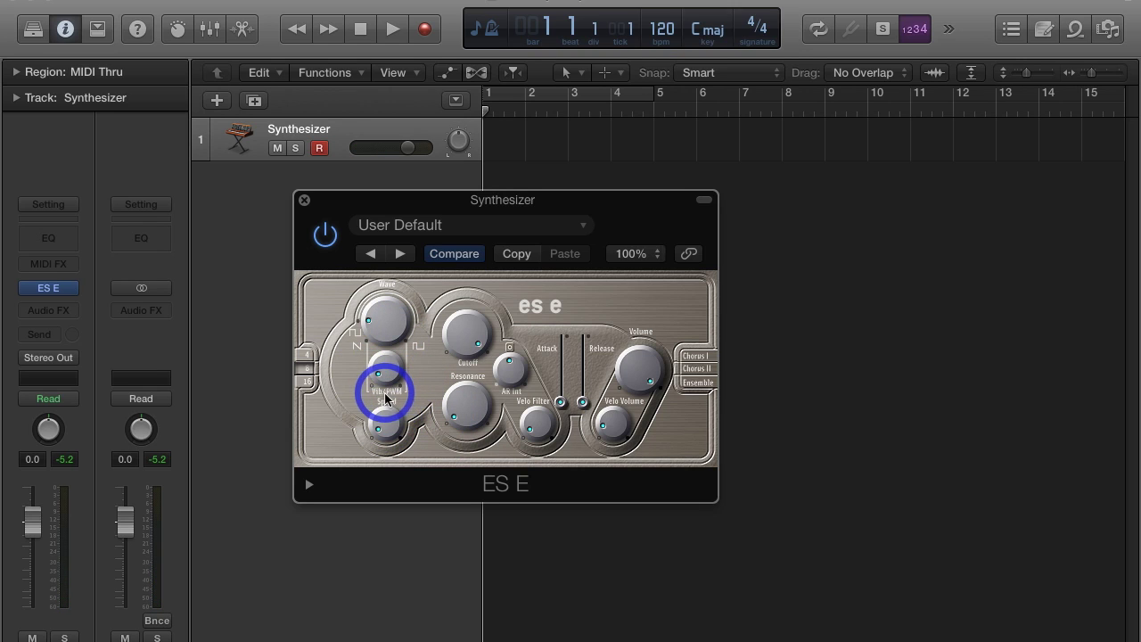
Sweep the ES E Wave knob to its midpoint and back lower, and raise Vib/PWM
{"action": "left_click", "coordinate": [359, 354]}
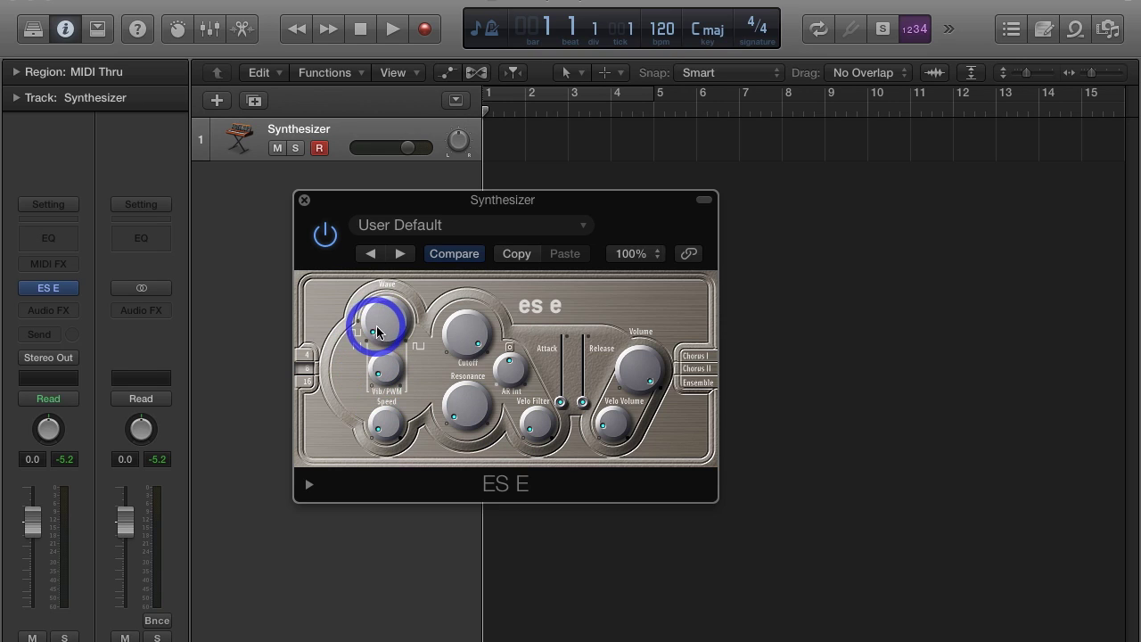
{"action": "left_click_drag", "start_coordinate": [376, 328], "coordinate": [377, 269]}
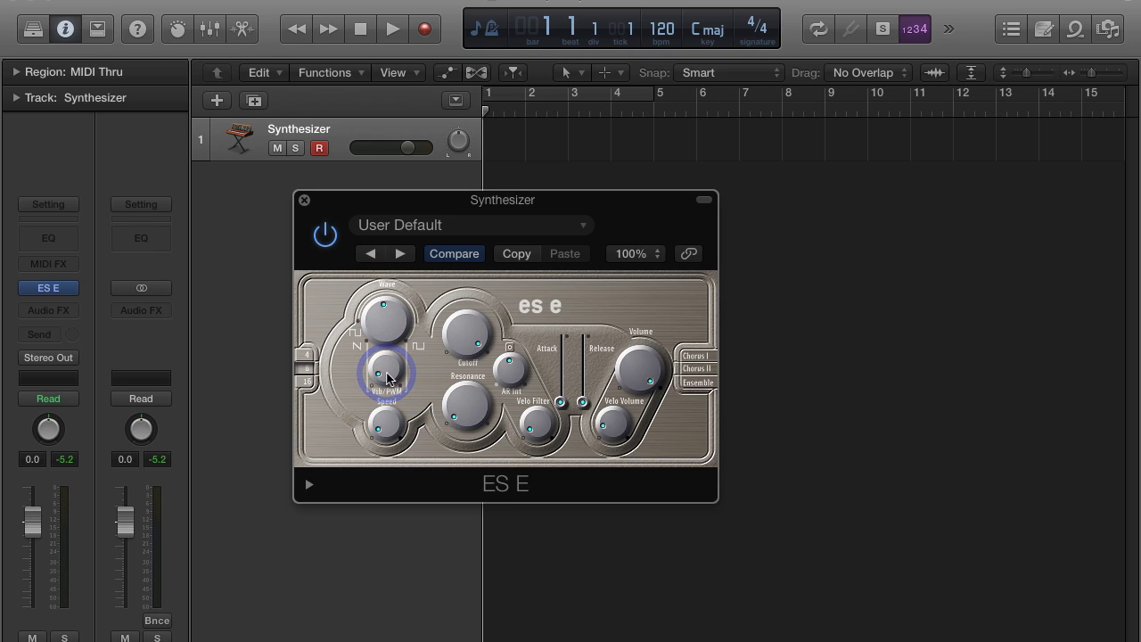
{"action": "left_click_drag", "start_coordinate": [386, 378], "coordinate": [412, 361]}
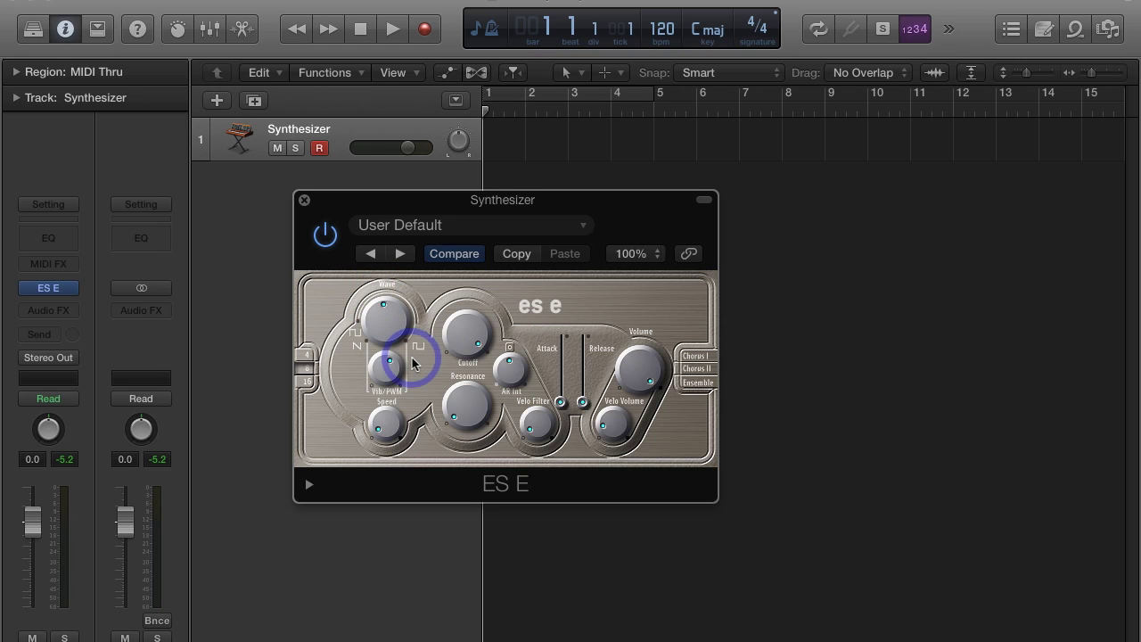
{"action": "left_click", "coordinate": [385, 321]}
{"action": "left_click_drag", "start_coordinate": [384, 323], "coordinate": [470, 339]}
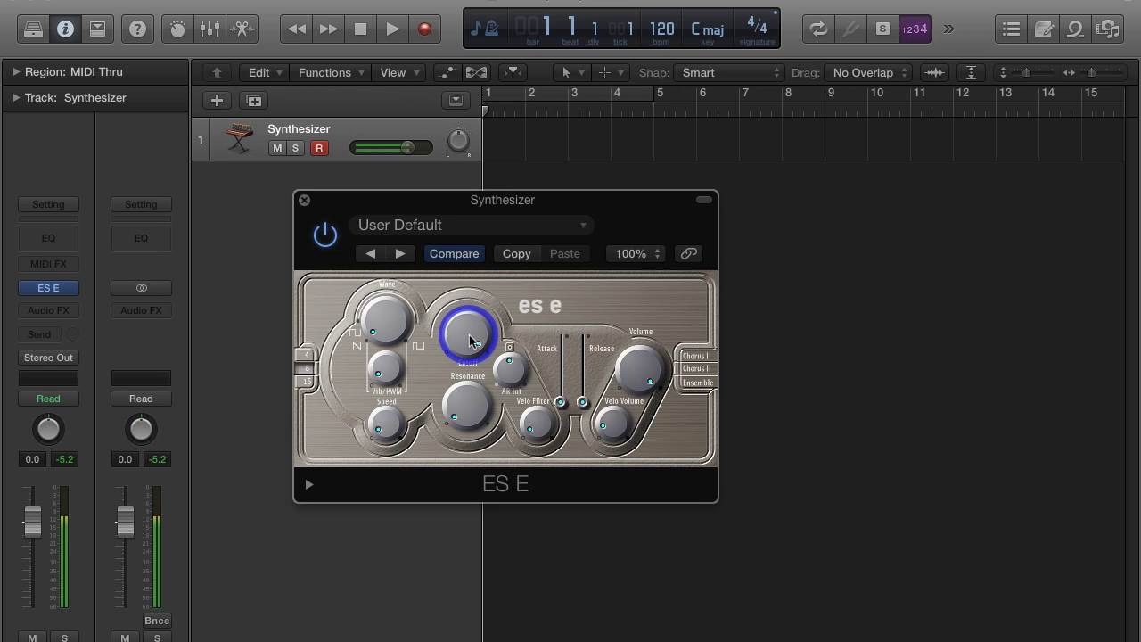
Turn the ES E Cutoff knob down and the Resonance knob up
{"action": "left_click_drag", "start_coordinate": [470, 340], "coordinate": [465, 397]}
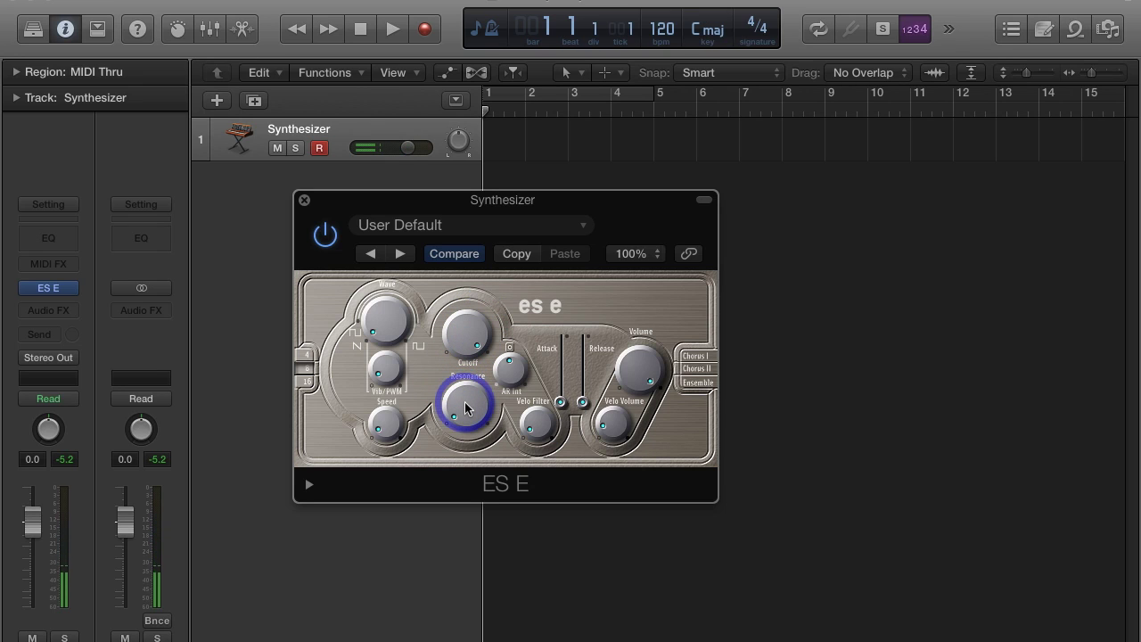
{"action": "left_click_drag", "start_coordinate": [464, 402], "coordinate": [562, 372]}
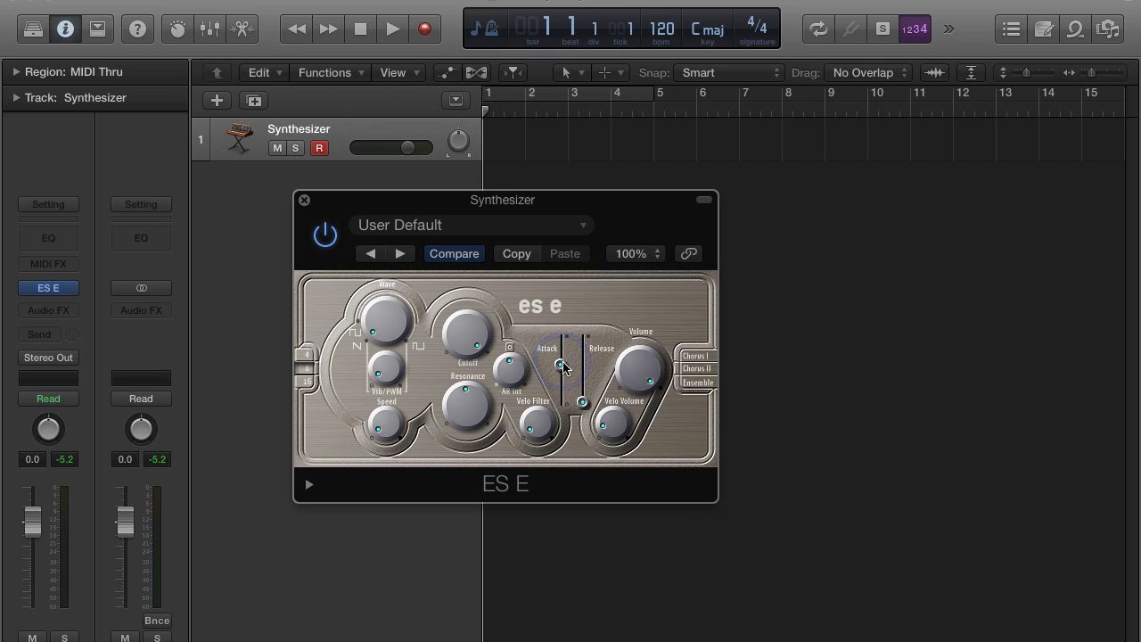
Drop ES E Attack and Release to minimum, raise Volume, then return to Reason
{"action": "left_click_drag", "start_coordinate": [562, 365], "coordinate": [586, 374]}
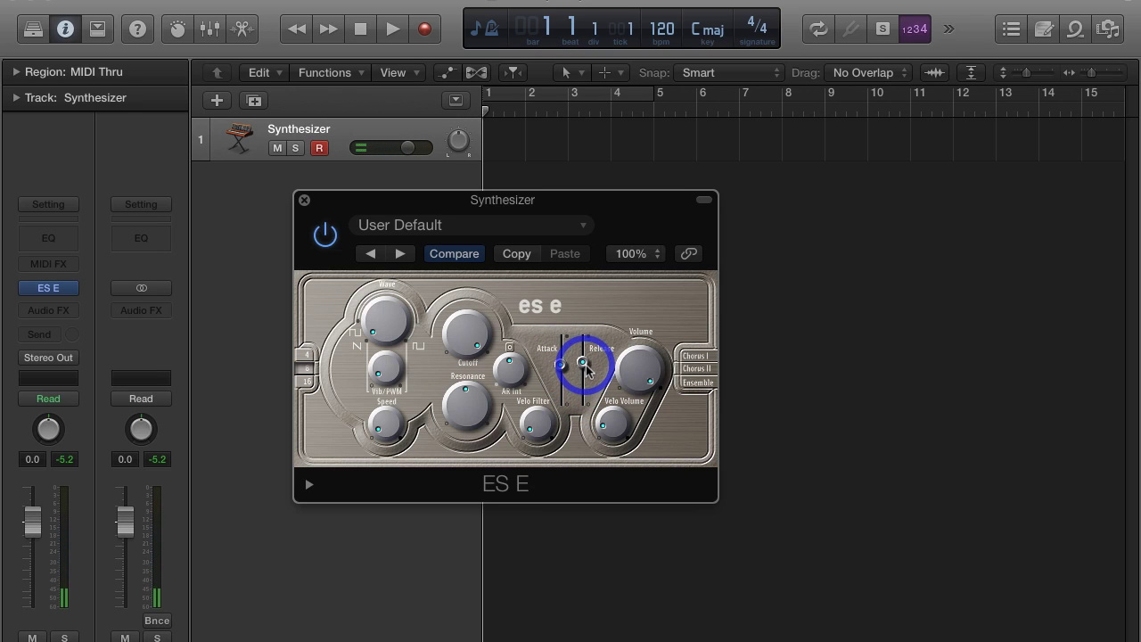
{"action": "left_click_drag", "start_coordinate": [586, 369], "coordinate": [585, 369]}
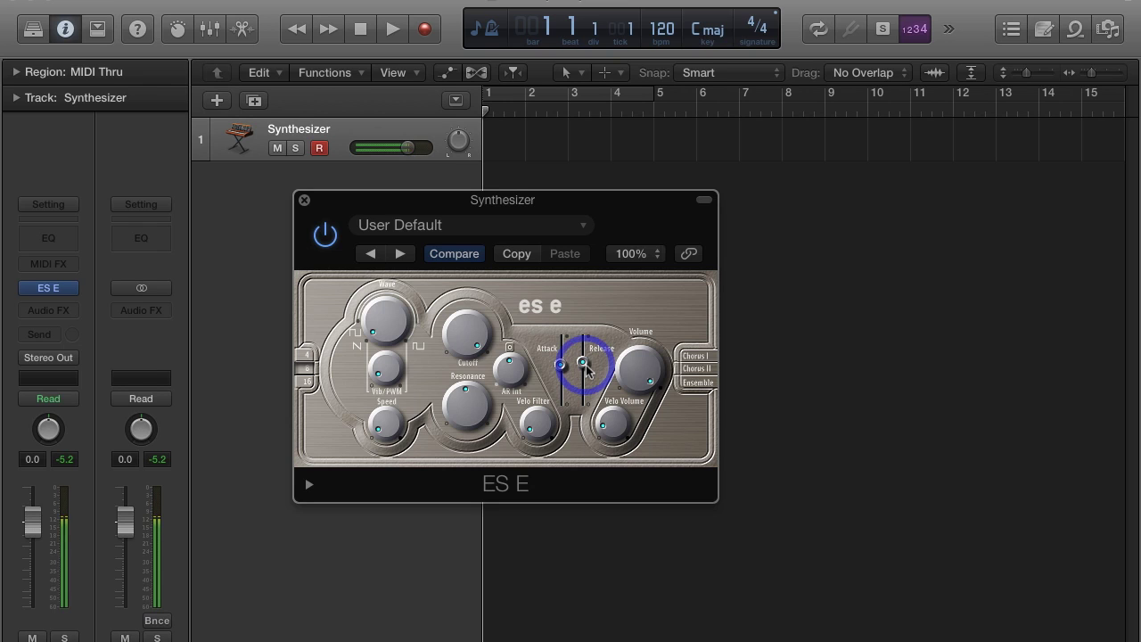
{"action": "left_click", "coordinate": [580, 362]}
{"action": "left_click_drag", "start_coordinate": [650, 371], "coordinate": [637, 346]}
{"action": "left_click_drag", "start_coordinate": [575, 365], "coordinate": [591, 433]}
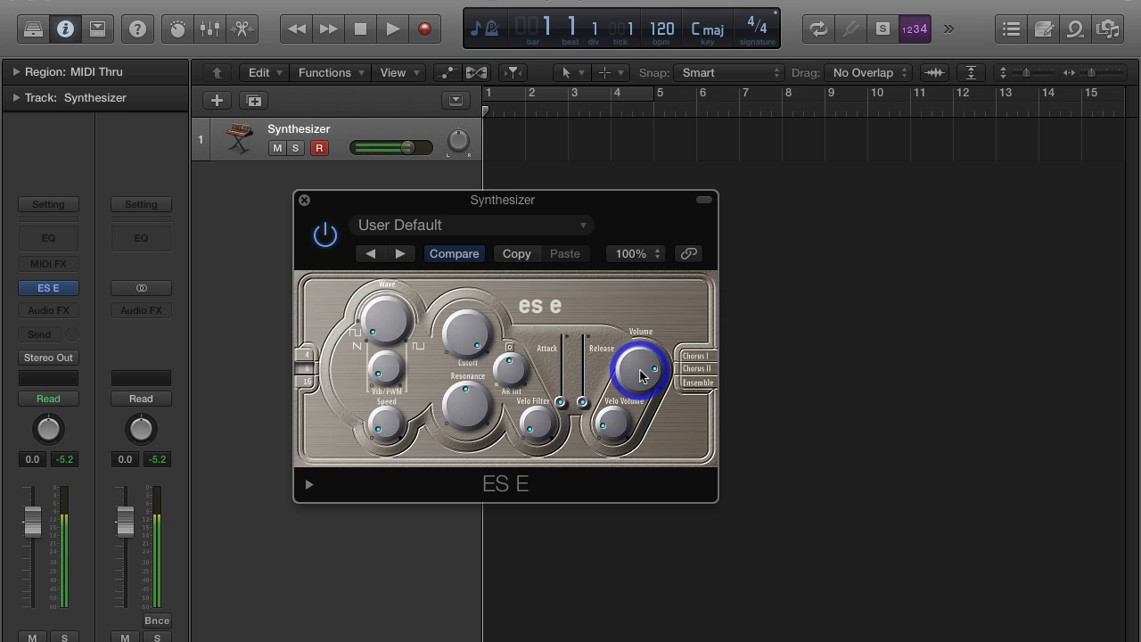
{"action": "left_click_drag", "start_coordinate": [639, 365], "coordinate": [541, 315]}
{"action": "left_click", "coordinate": [541, 313]}
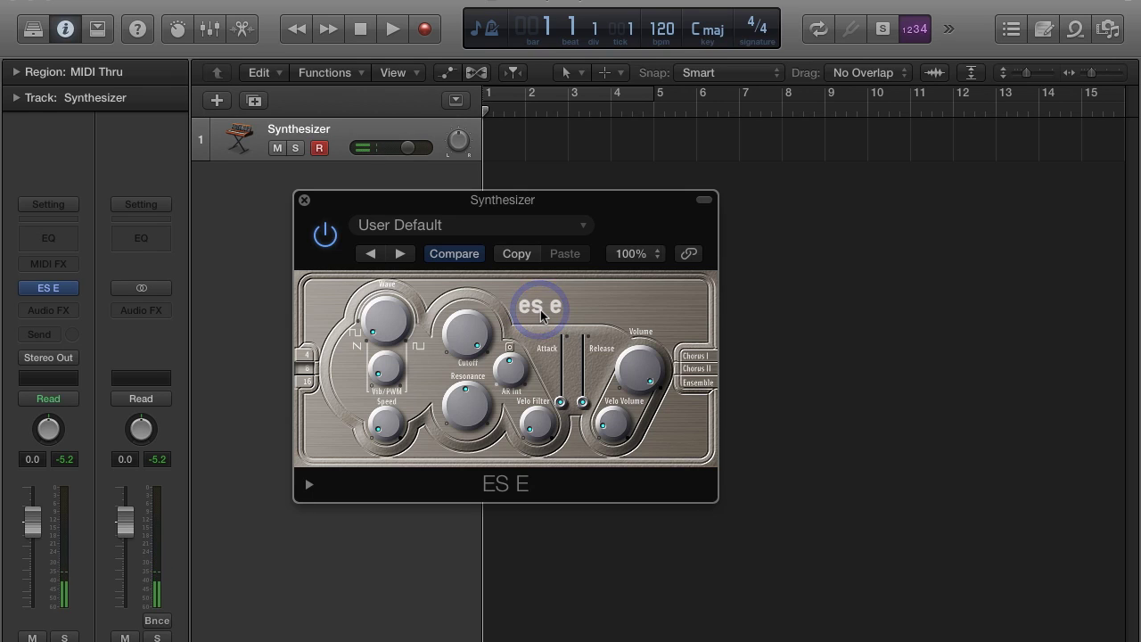
{"action": "left_click", "coordinate": [541, 313]}
{"action": "left_click", "coordinate": [541, 314]}
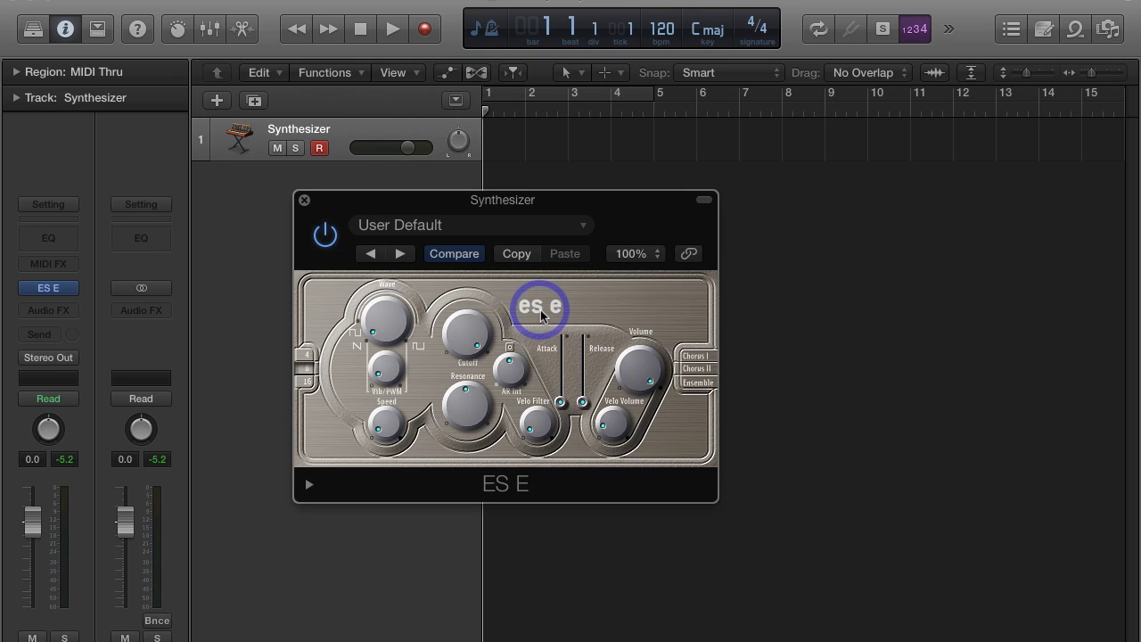
{"action": "left_click", "coordinate": [541, 313]}
{"action": "left_click", "coordinate": [541, 314]}
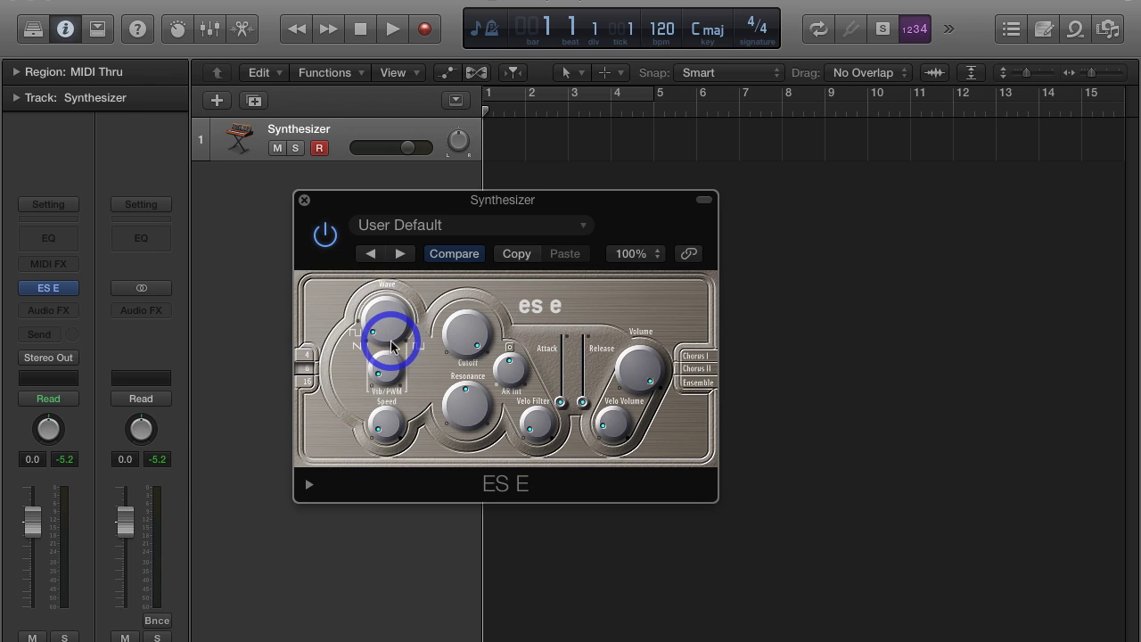
{"action": "key", "text": "super+Tab"}
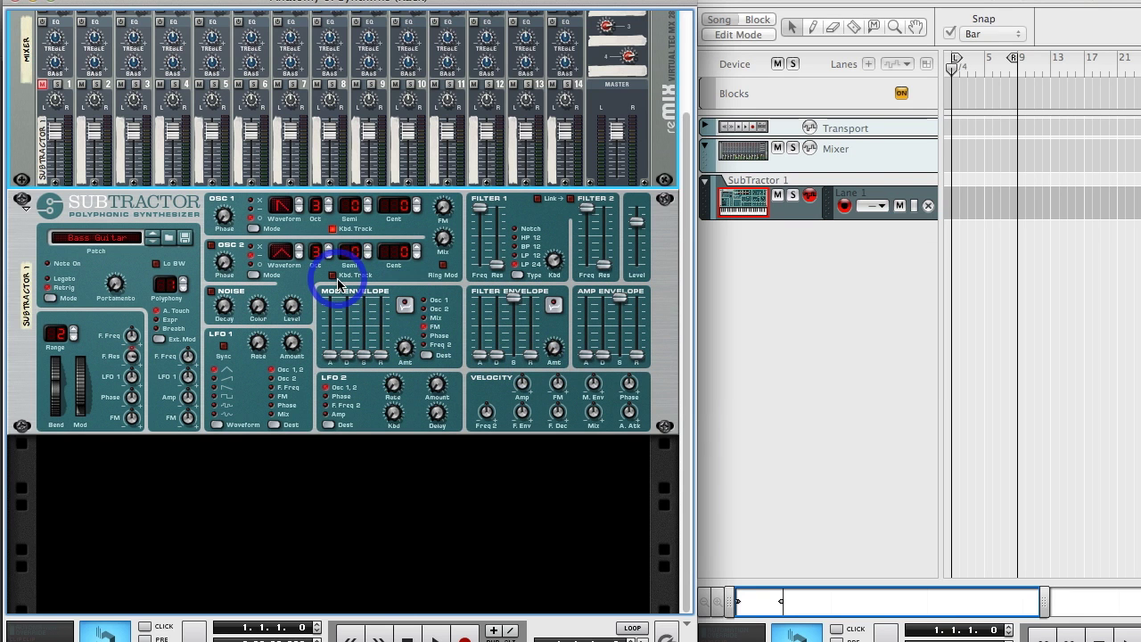
{"action": "left_click", "coordinate": [338, 284]}
{"action": "left_click", "coordinate": [228, 215]}
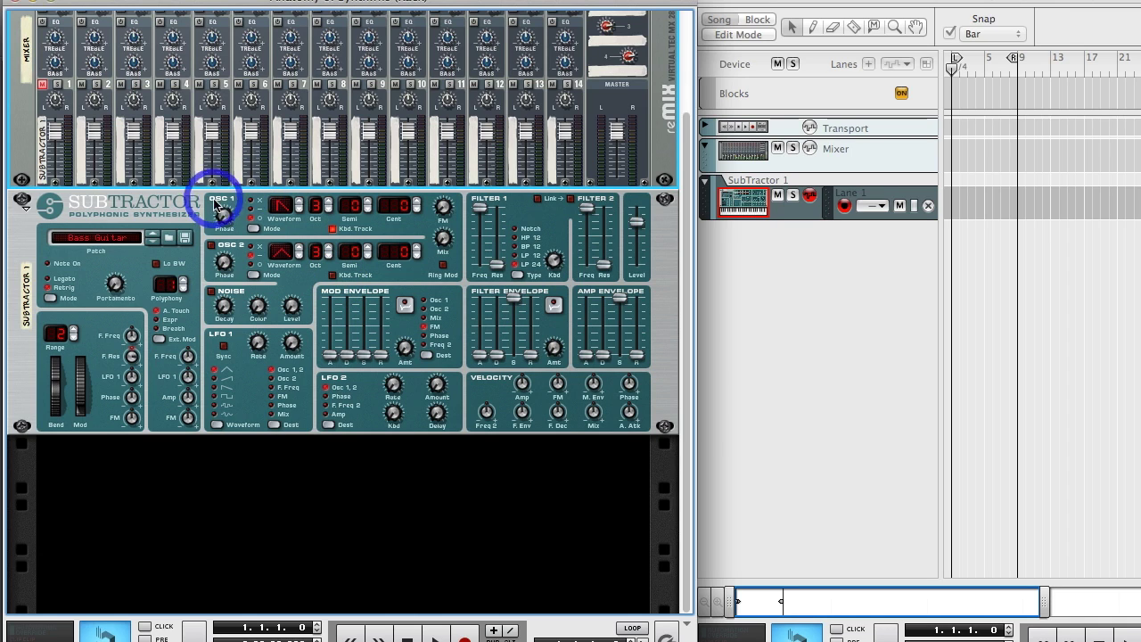
{"action": "left_click", "coordinate": [257, 219]}
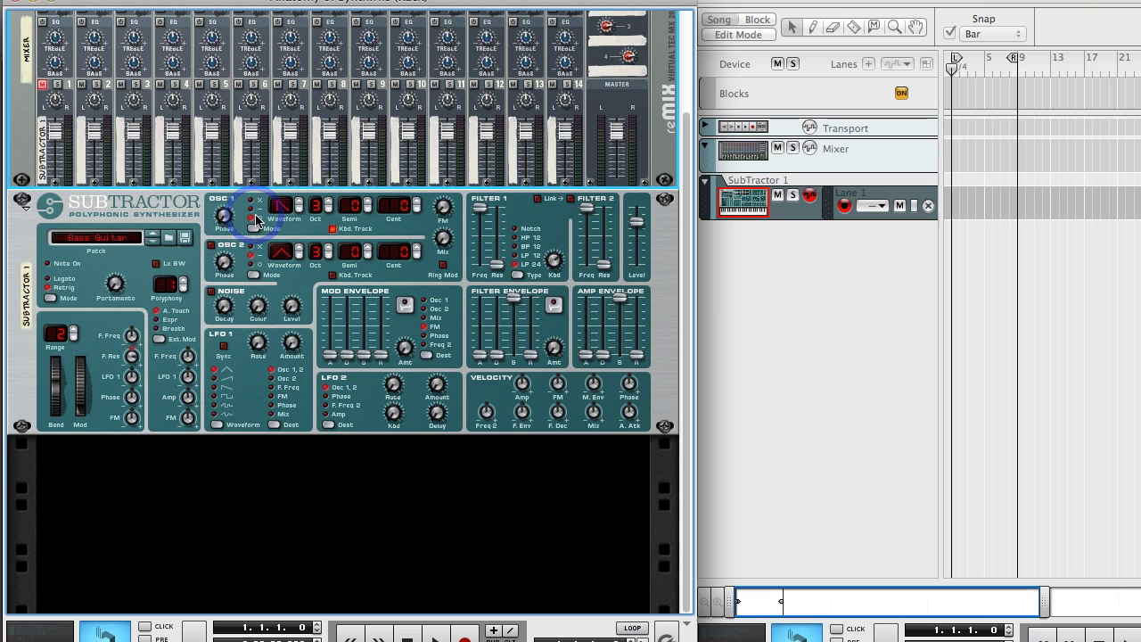